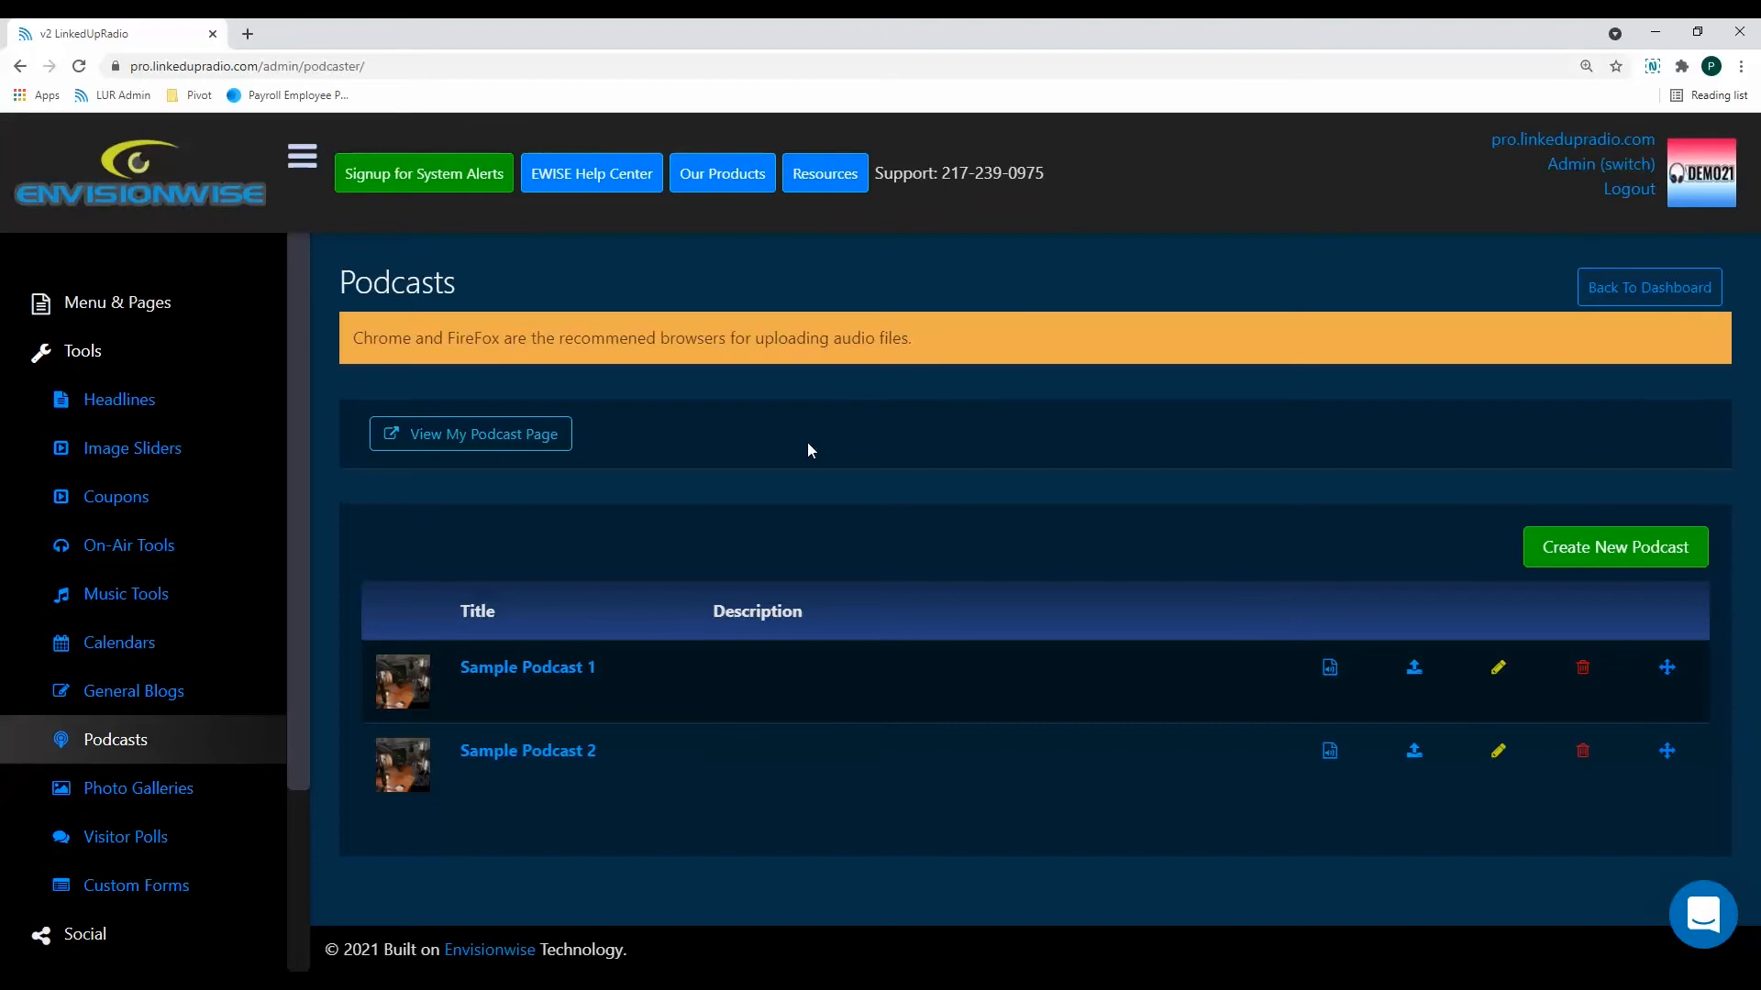
Start a new podcast and choose the Depositphotos picture of the woman dated 7/15/2021 12:23 PM as its image
{"action": "left_click", "coordinate": [1584, 554]}
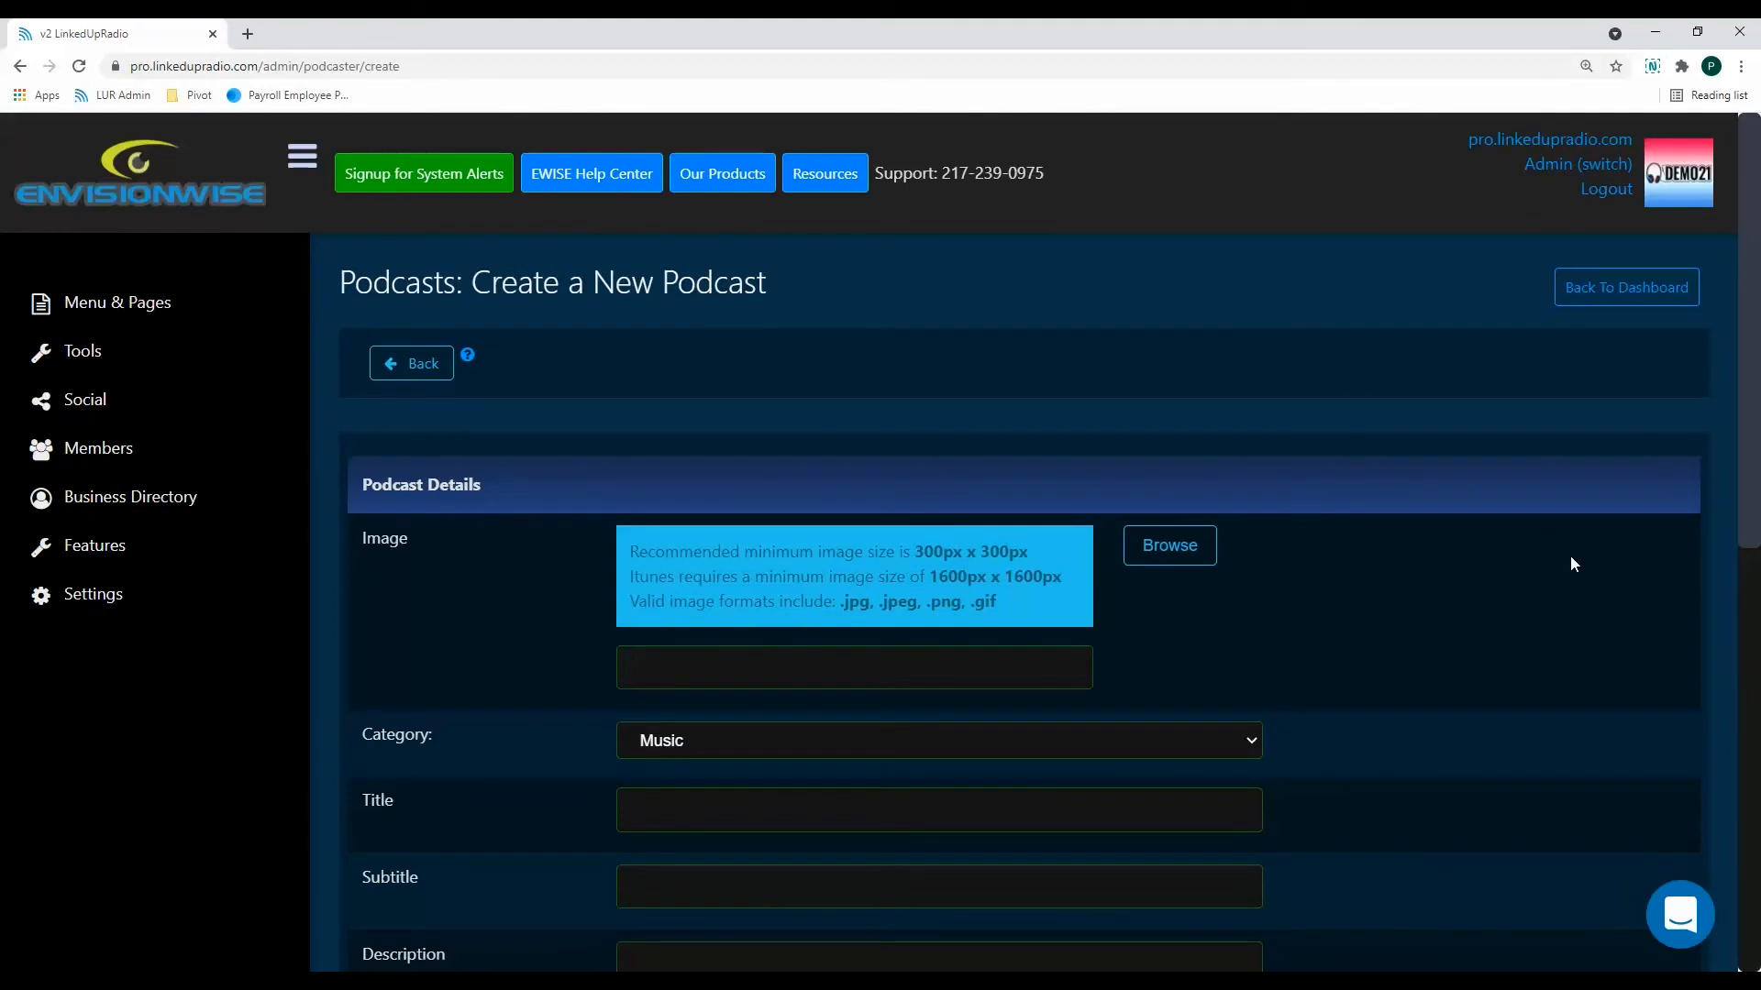
{"action": "left_click", "coordinate": [1170, 547]}
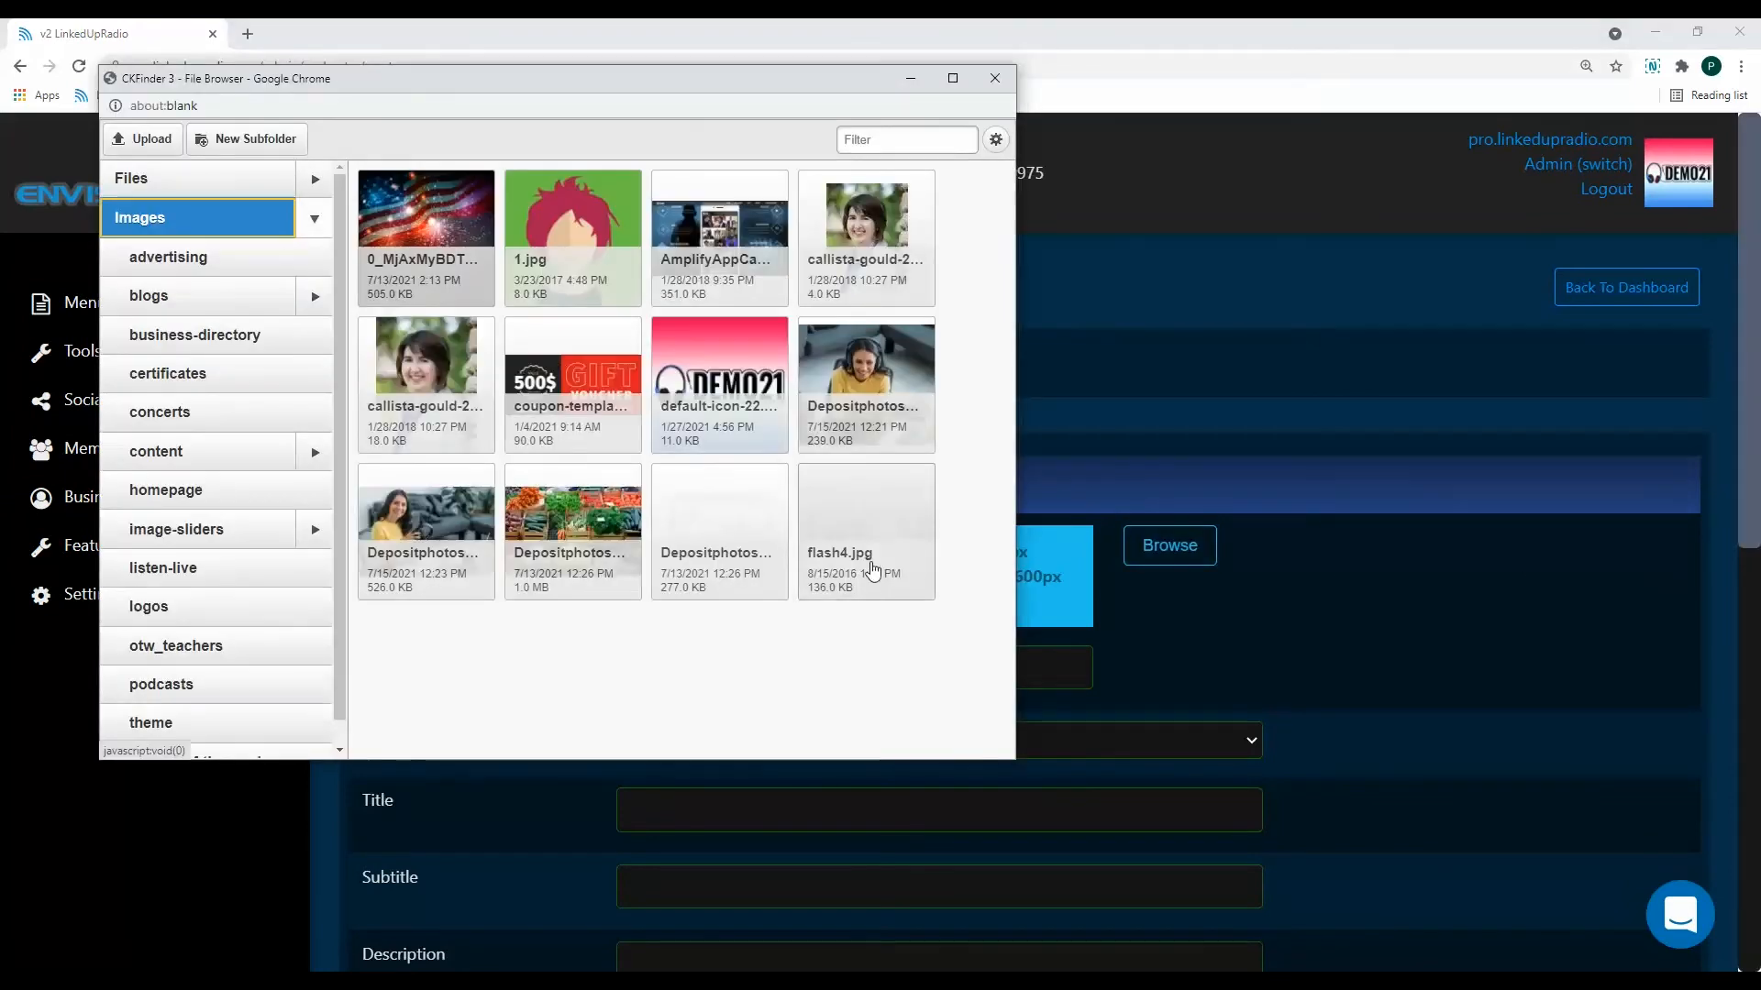
{"action": "left_click", "coordinate": [426, 548]}
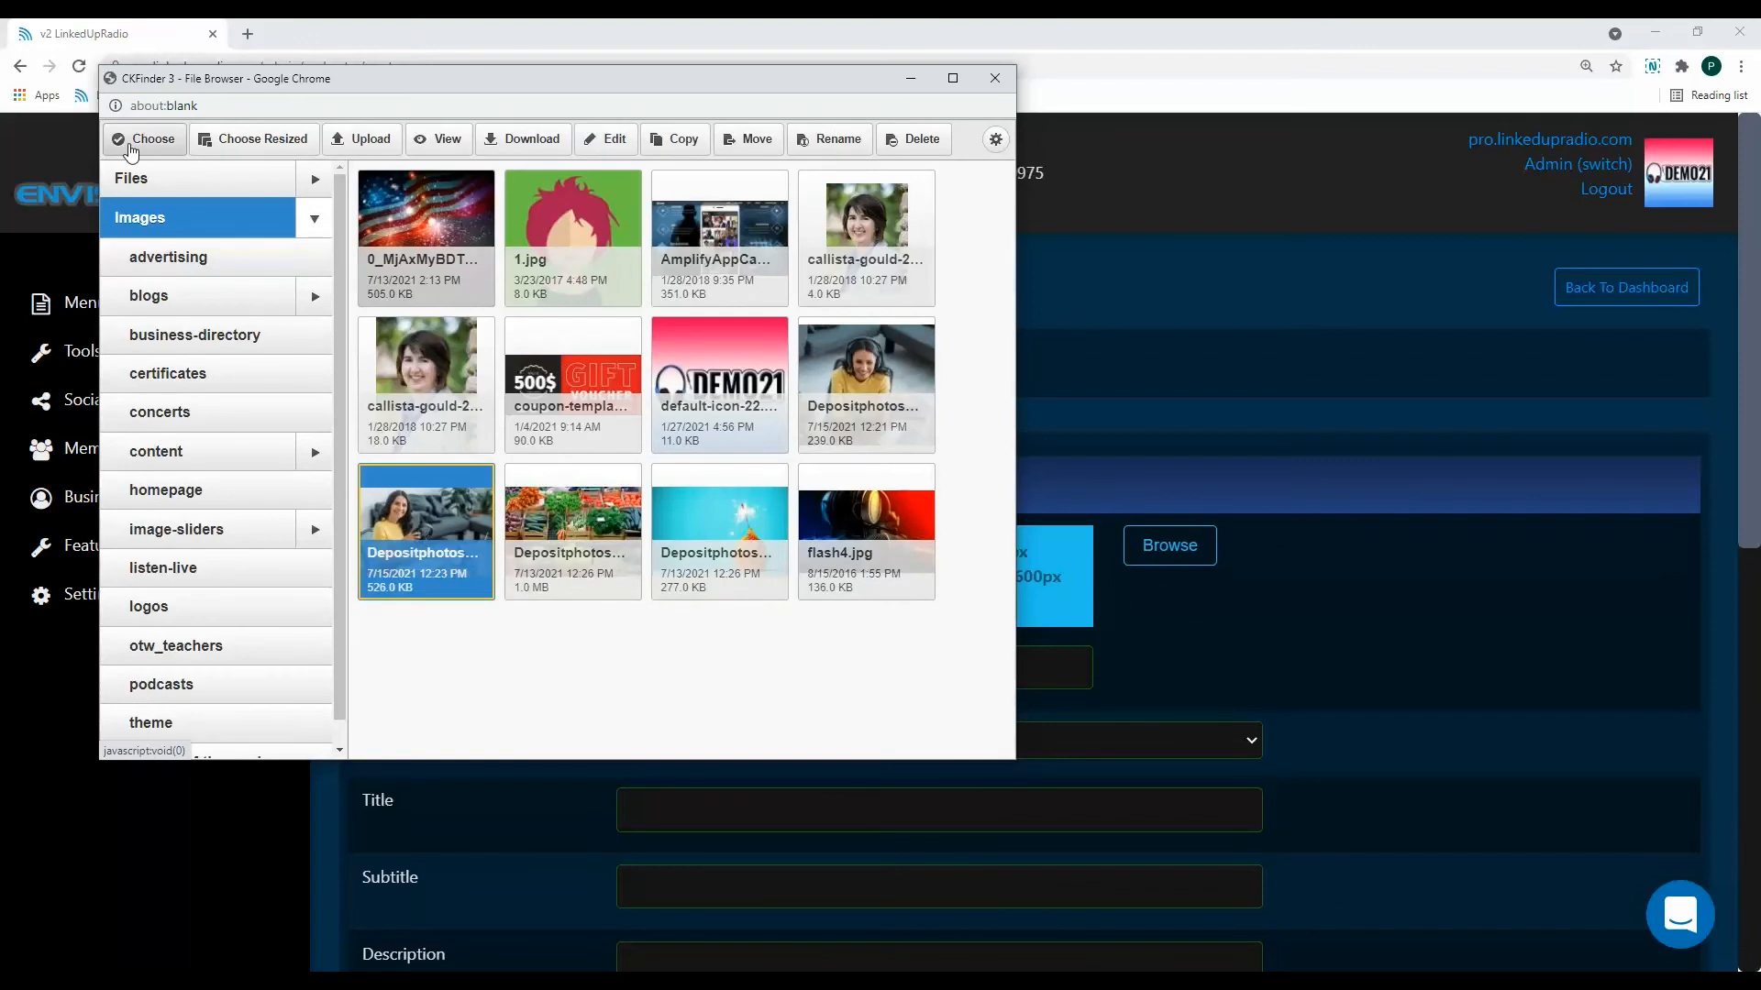
{"action": "left_click", "coordinate": [133, 144]}
Set the podcast category to Comedy and fill in the title with the saved suggestion for the host's podcast
{"action": "scroll", "coordinate": [871, 596], "scroll_direction": "down", "scroll_amount": 3}
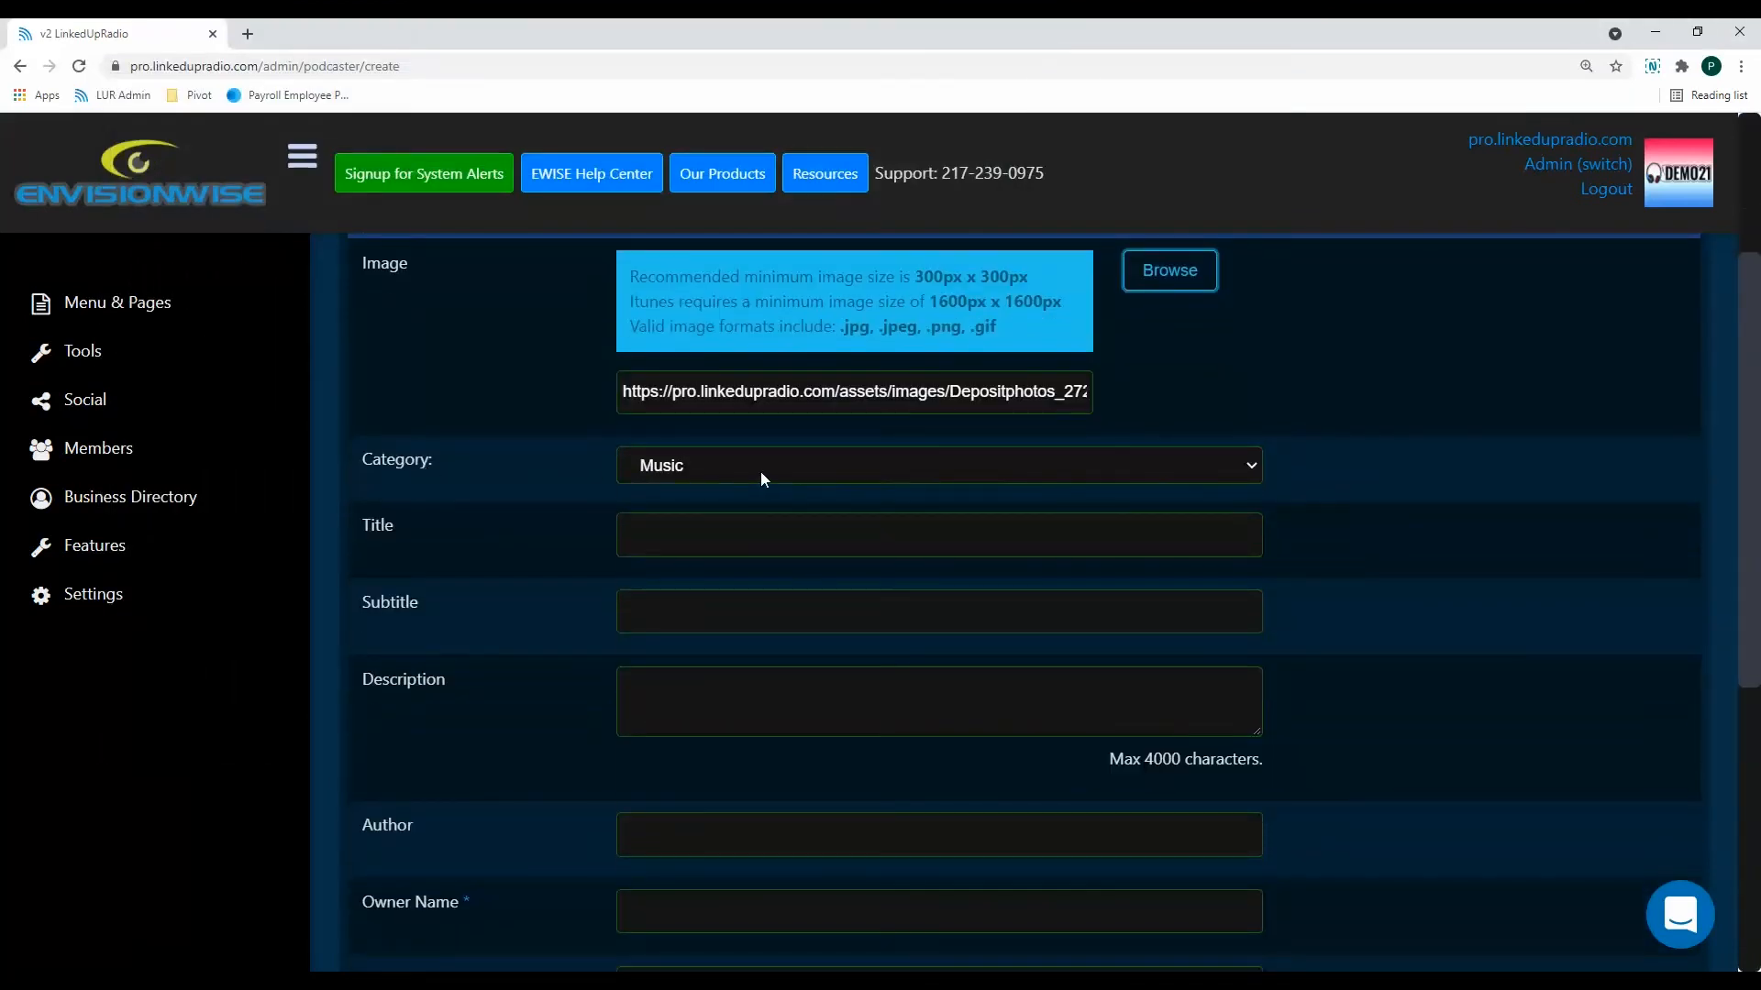
{"action": "left_click", "coordinate": [761, 472]}
{"action": "left_click", "coordinate": [754, 536]}
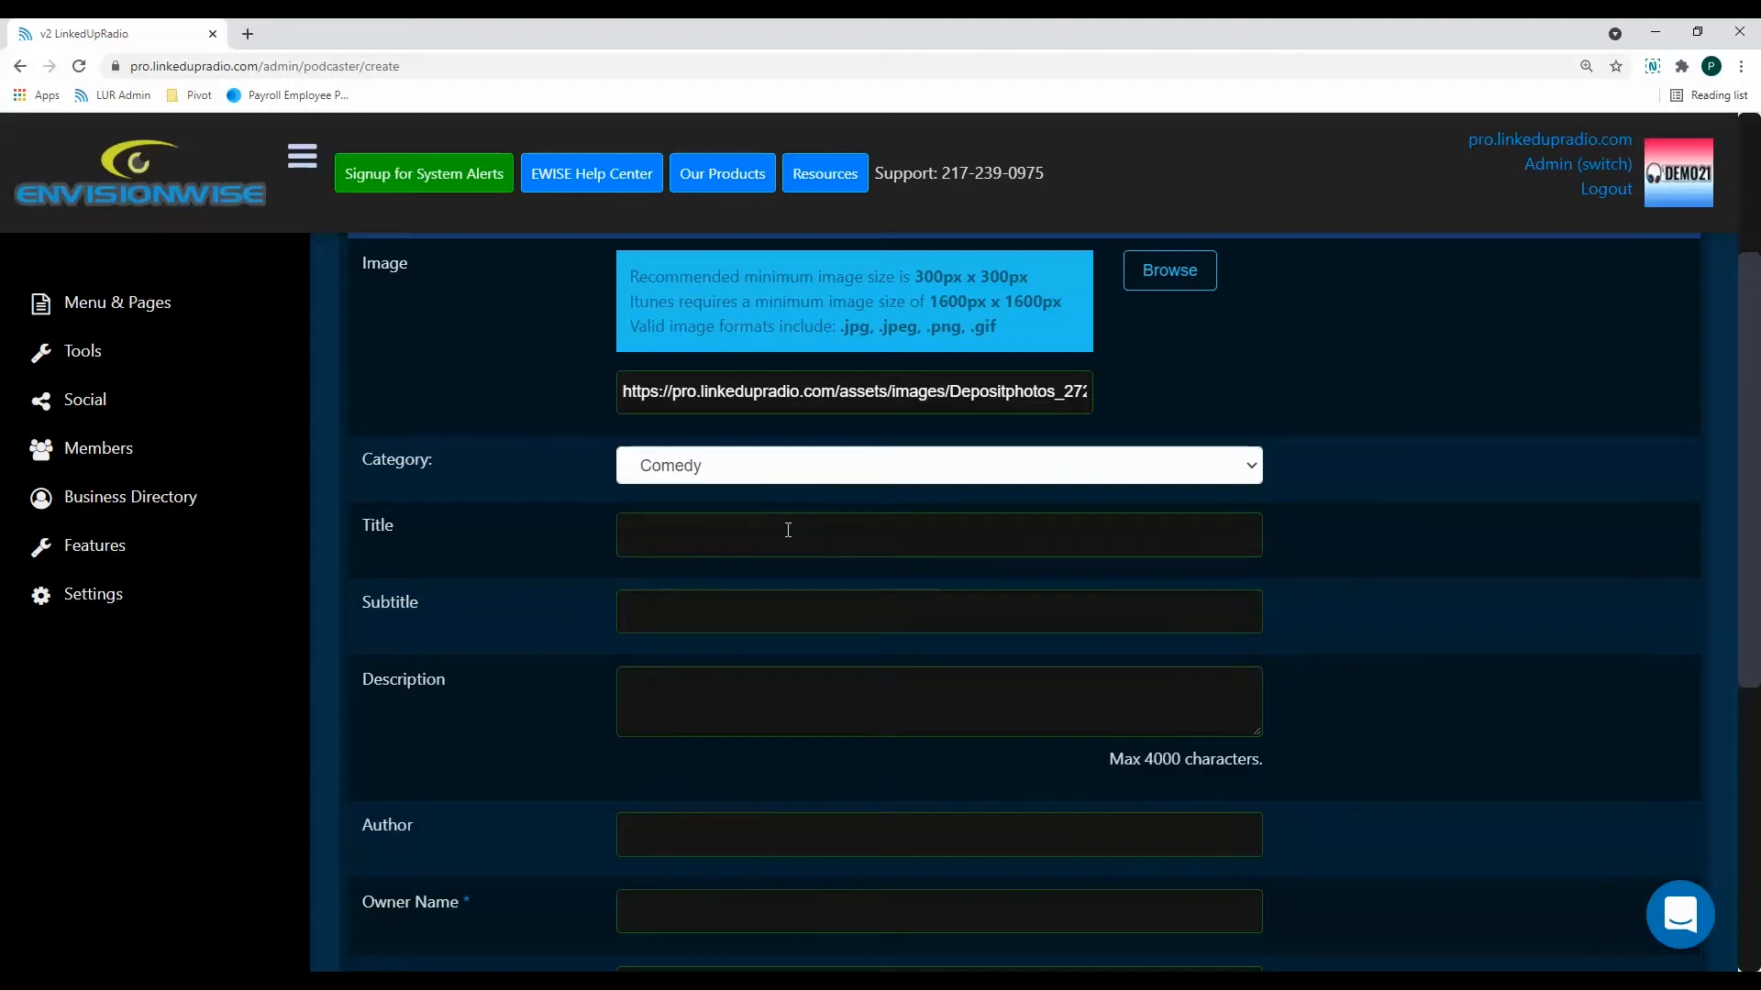
{"action": "scroll", "coordinate": [1278, 536], "scroll_direction": "down", "scroll_amount": 2}
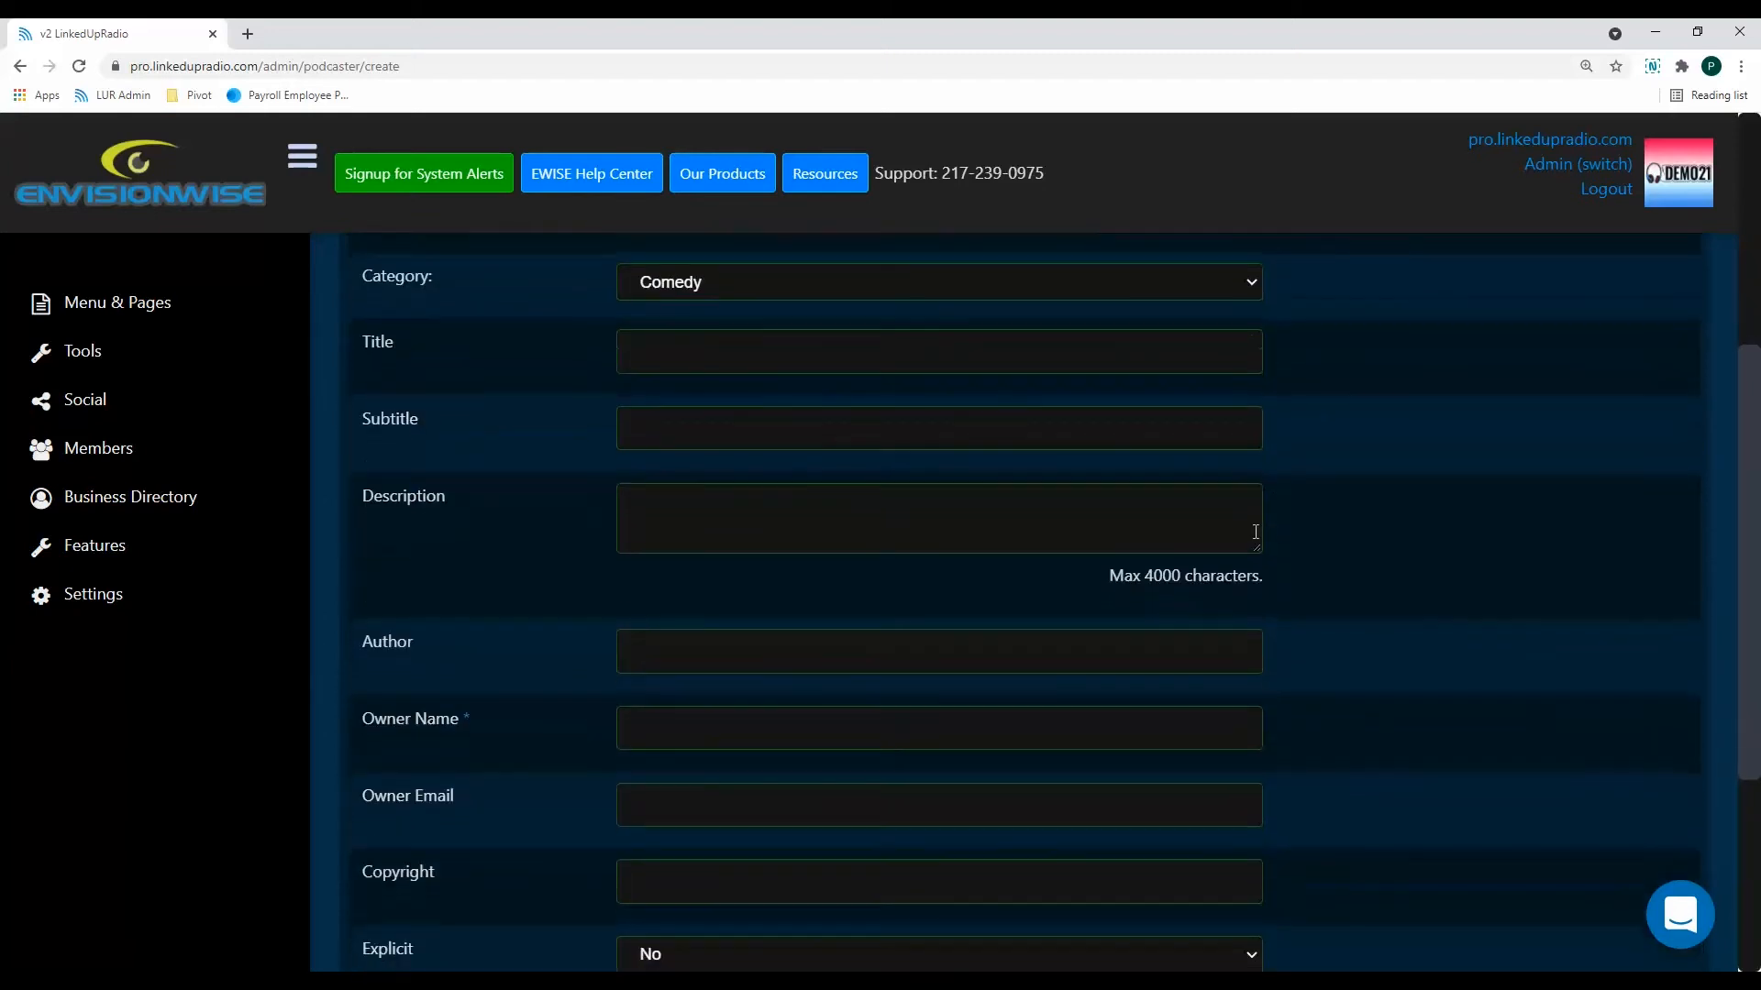
{"action": "left_click", "coordinate": [769, 360]}
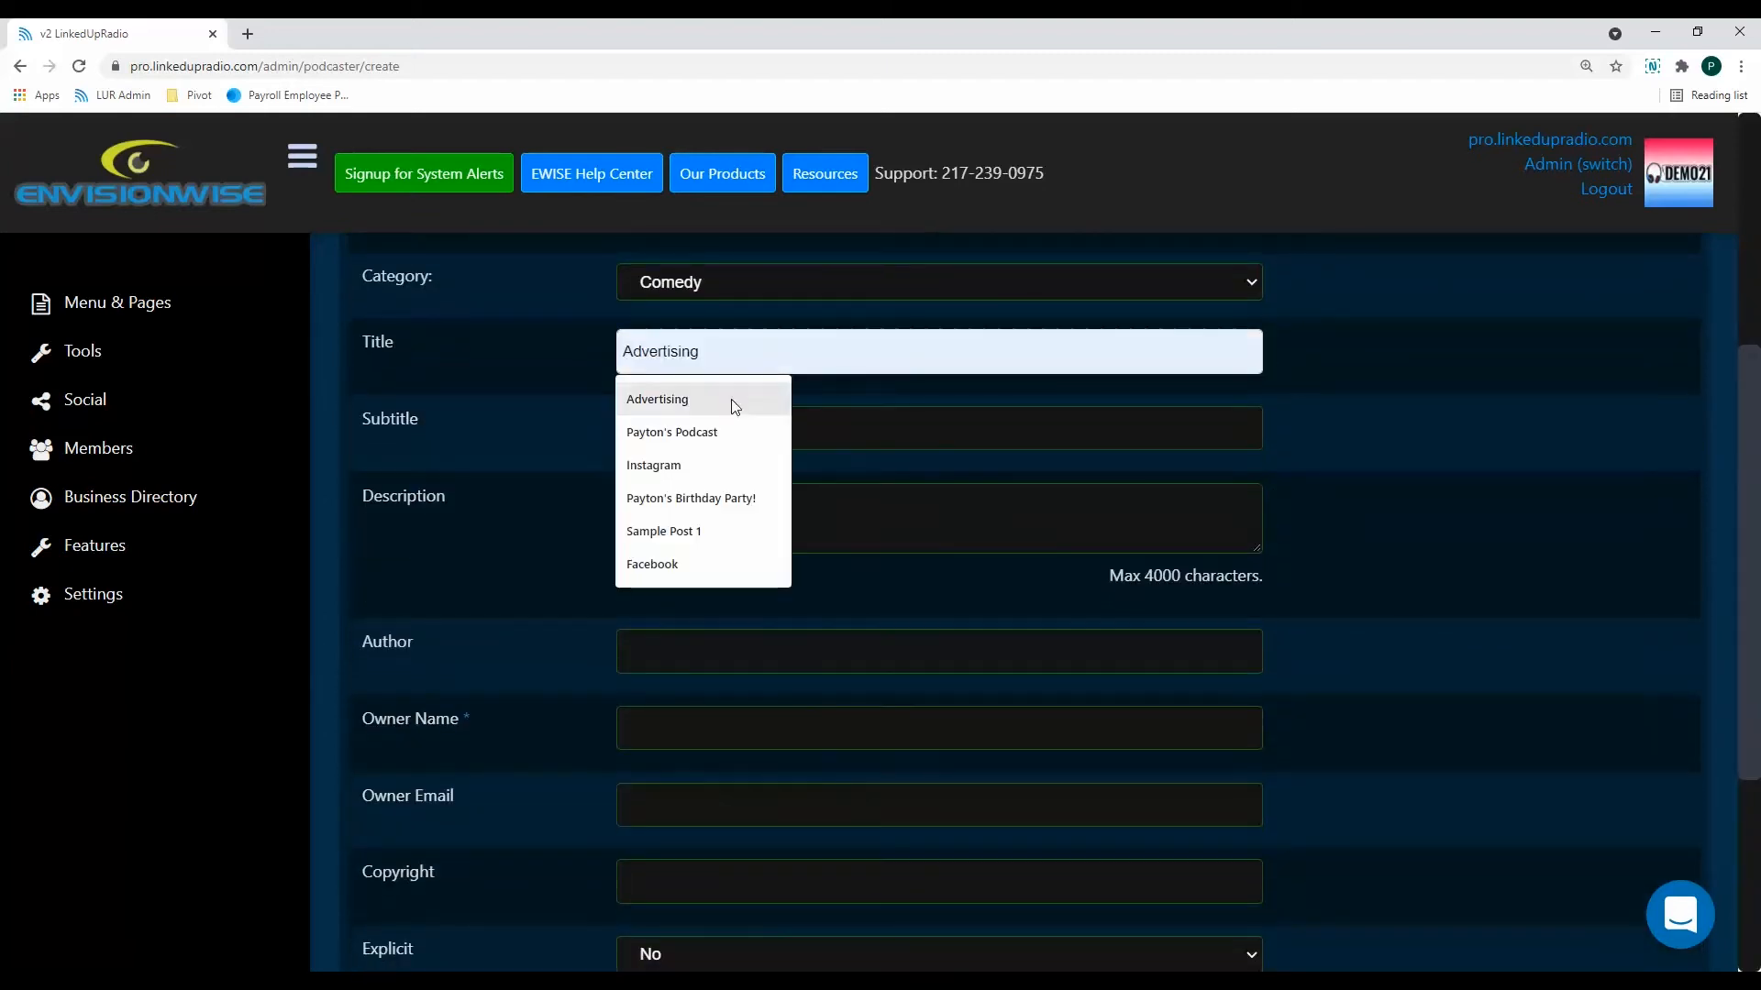
{"action": "left_click", "coordinate": [723, 423]}
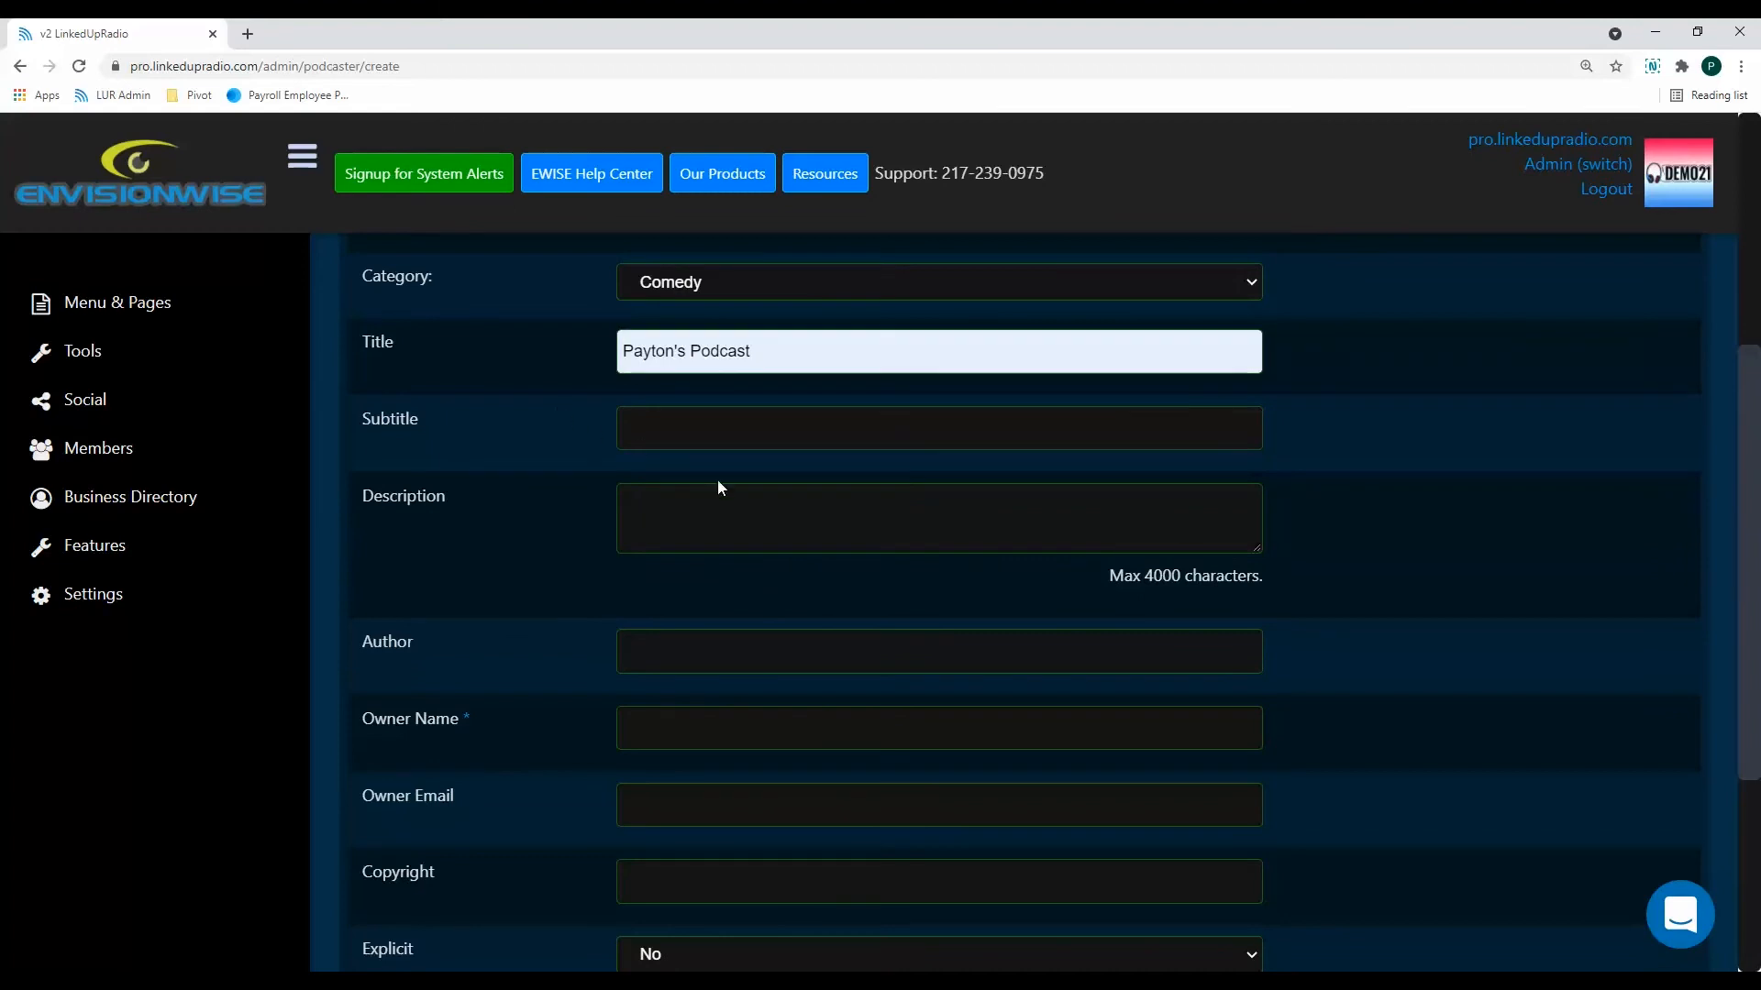
{"action": "left_click", "coordinate": [798, 431]}
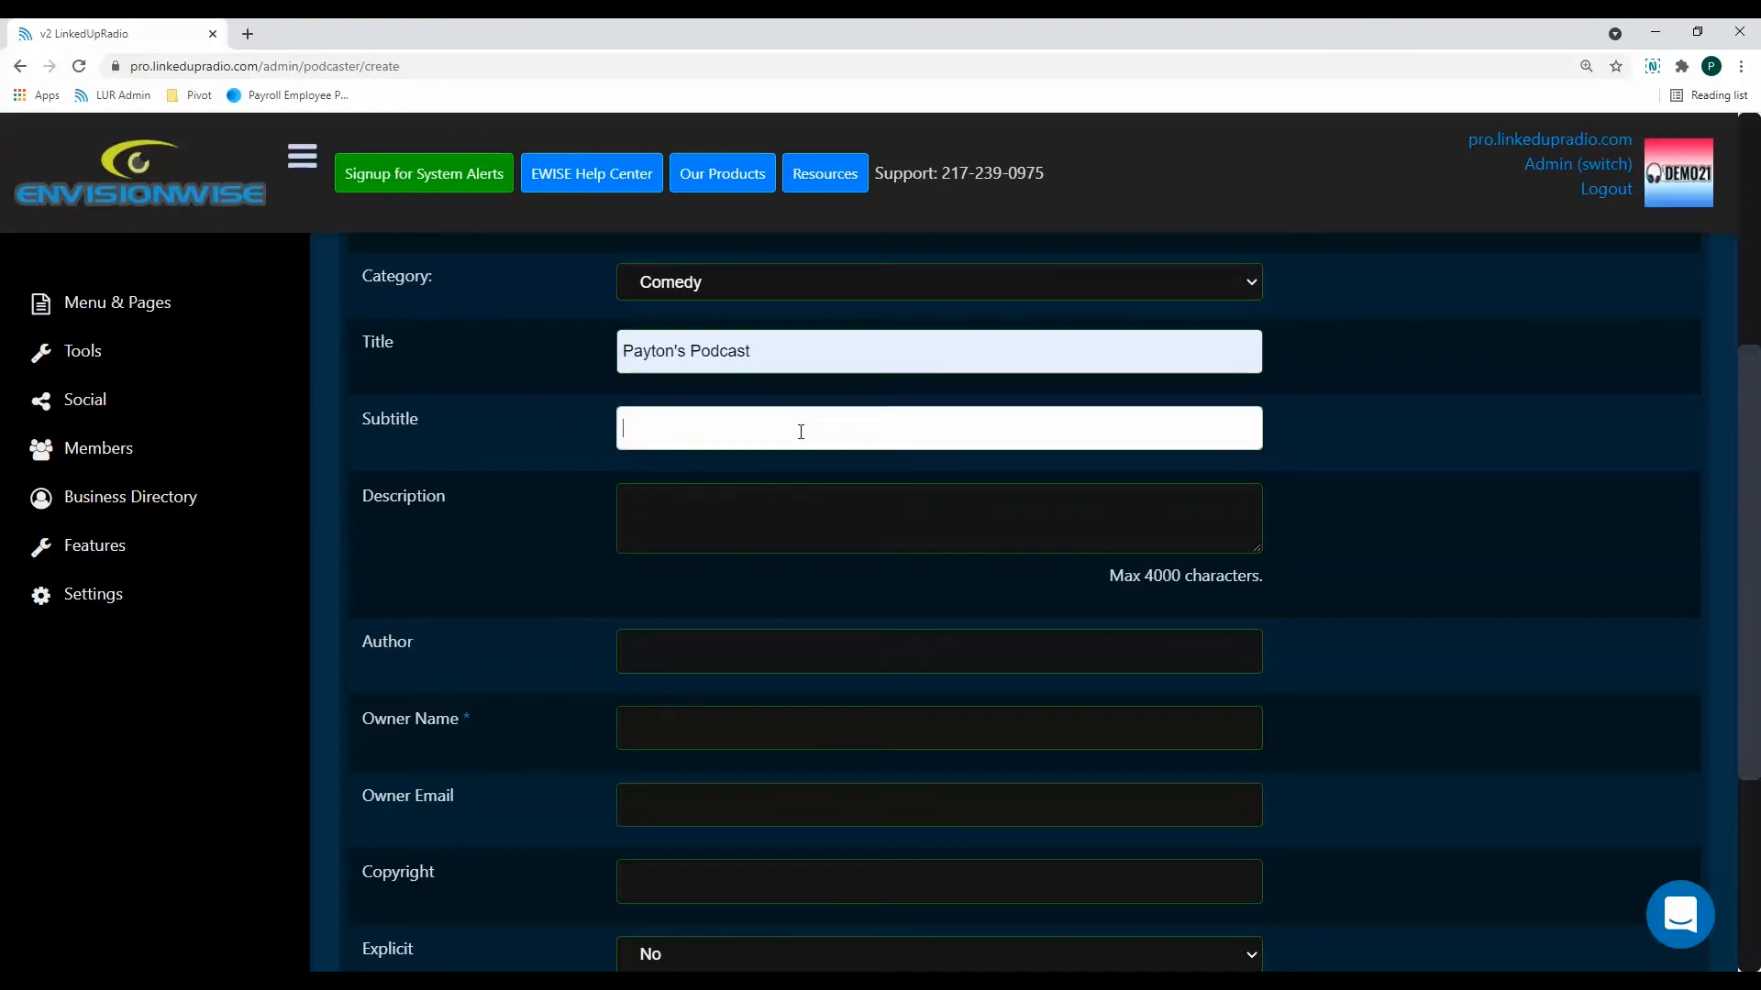
{"action": "left_click", "coordinate": [569, 424]}
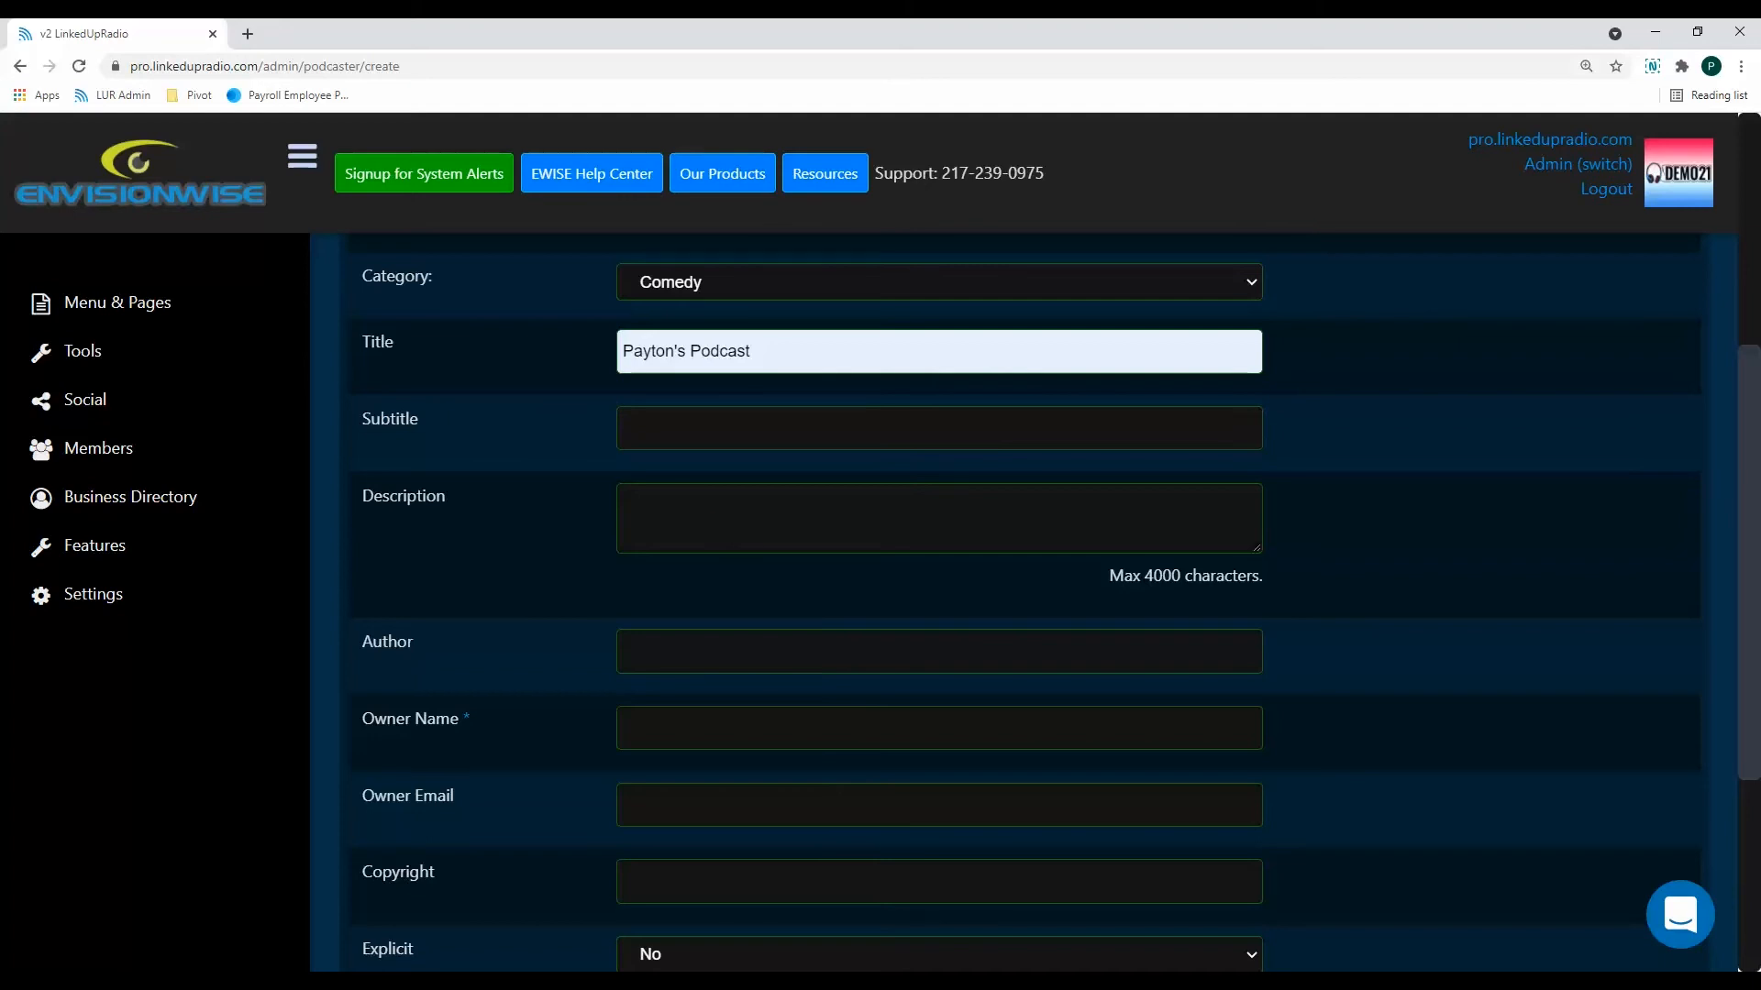
Enter the description "Join [host's name] talk about all of her funny stories as a college student! New episodes every Thursday!" and fill in the author's name
{"action": "left_click", "coordinate": [843, 525]}
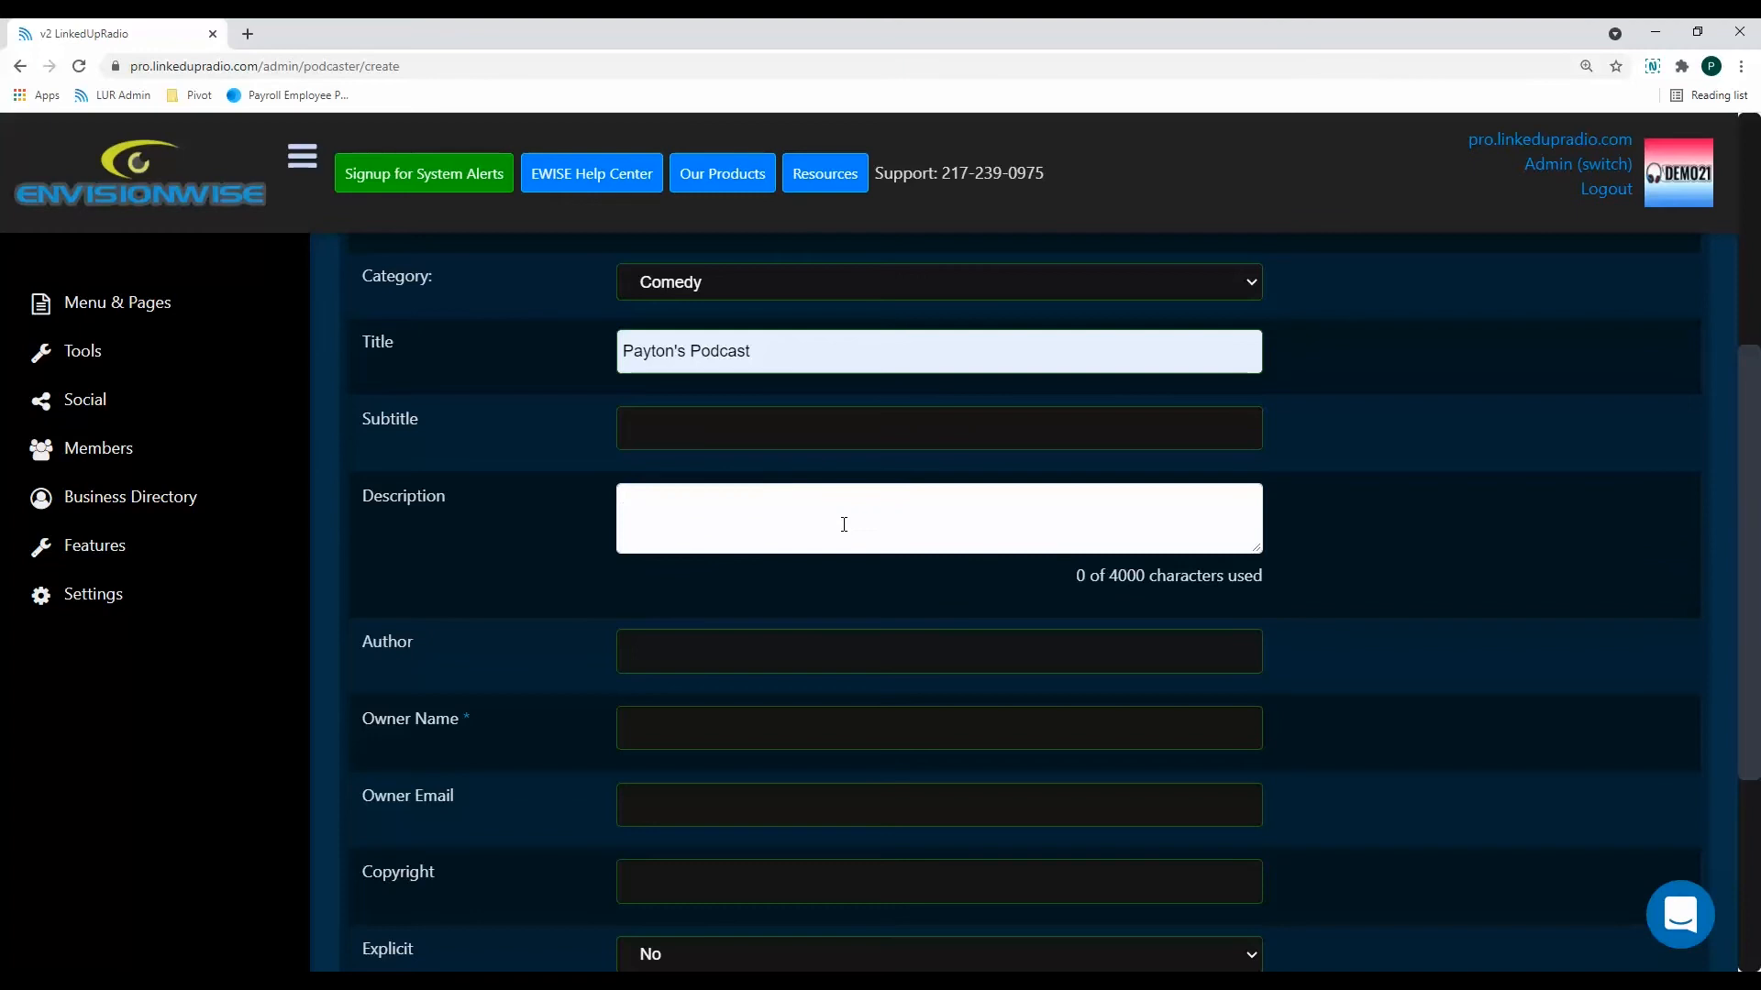
{"action": "type", "text": "Join Payton talk about all of her funny stories as a college student! New episodes every Thursday!"}
{"action": "left_click", "coordinate": [823, 652]}
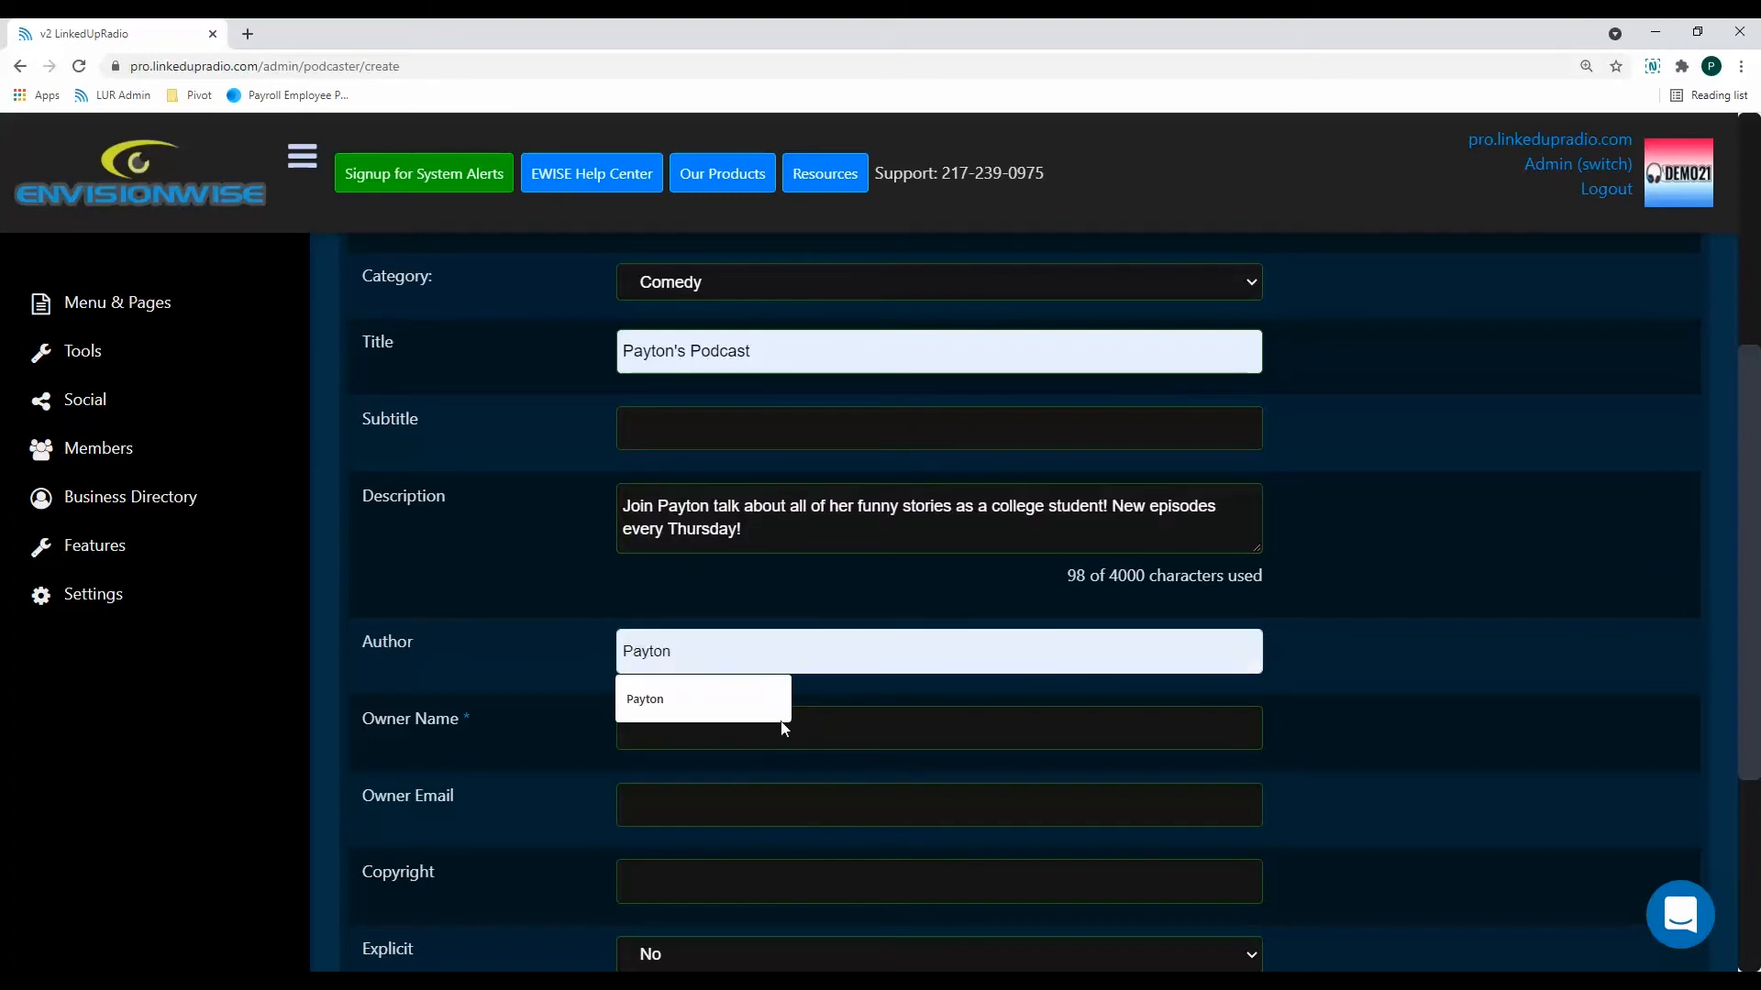
{"action": "left_click", "coordinate": [751, 707]}
Set the podcast's Explicit option to No and its Subscribe Link option to Yes
{"action": "scroll", "coordinate": [563, 663], "scroll_direction": "down", "scroll_amount": 2}
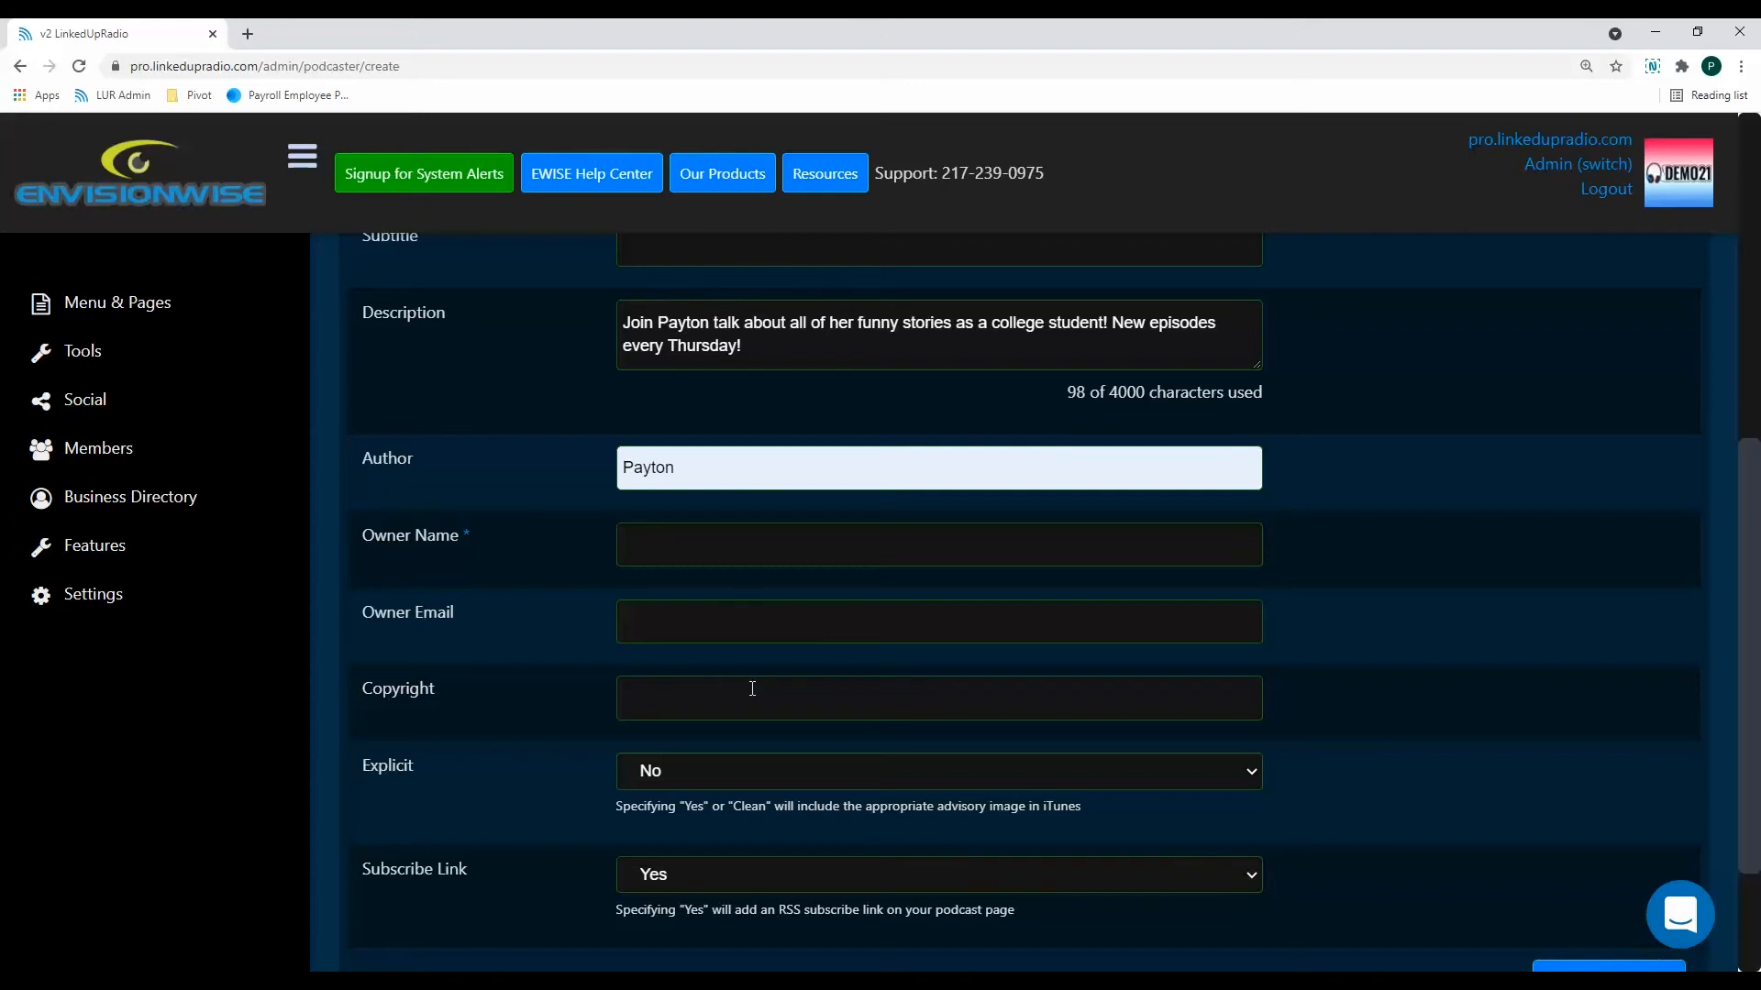
{"action": "left_click", "coordinate": [1087, 770]}
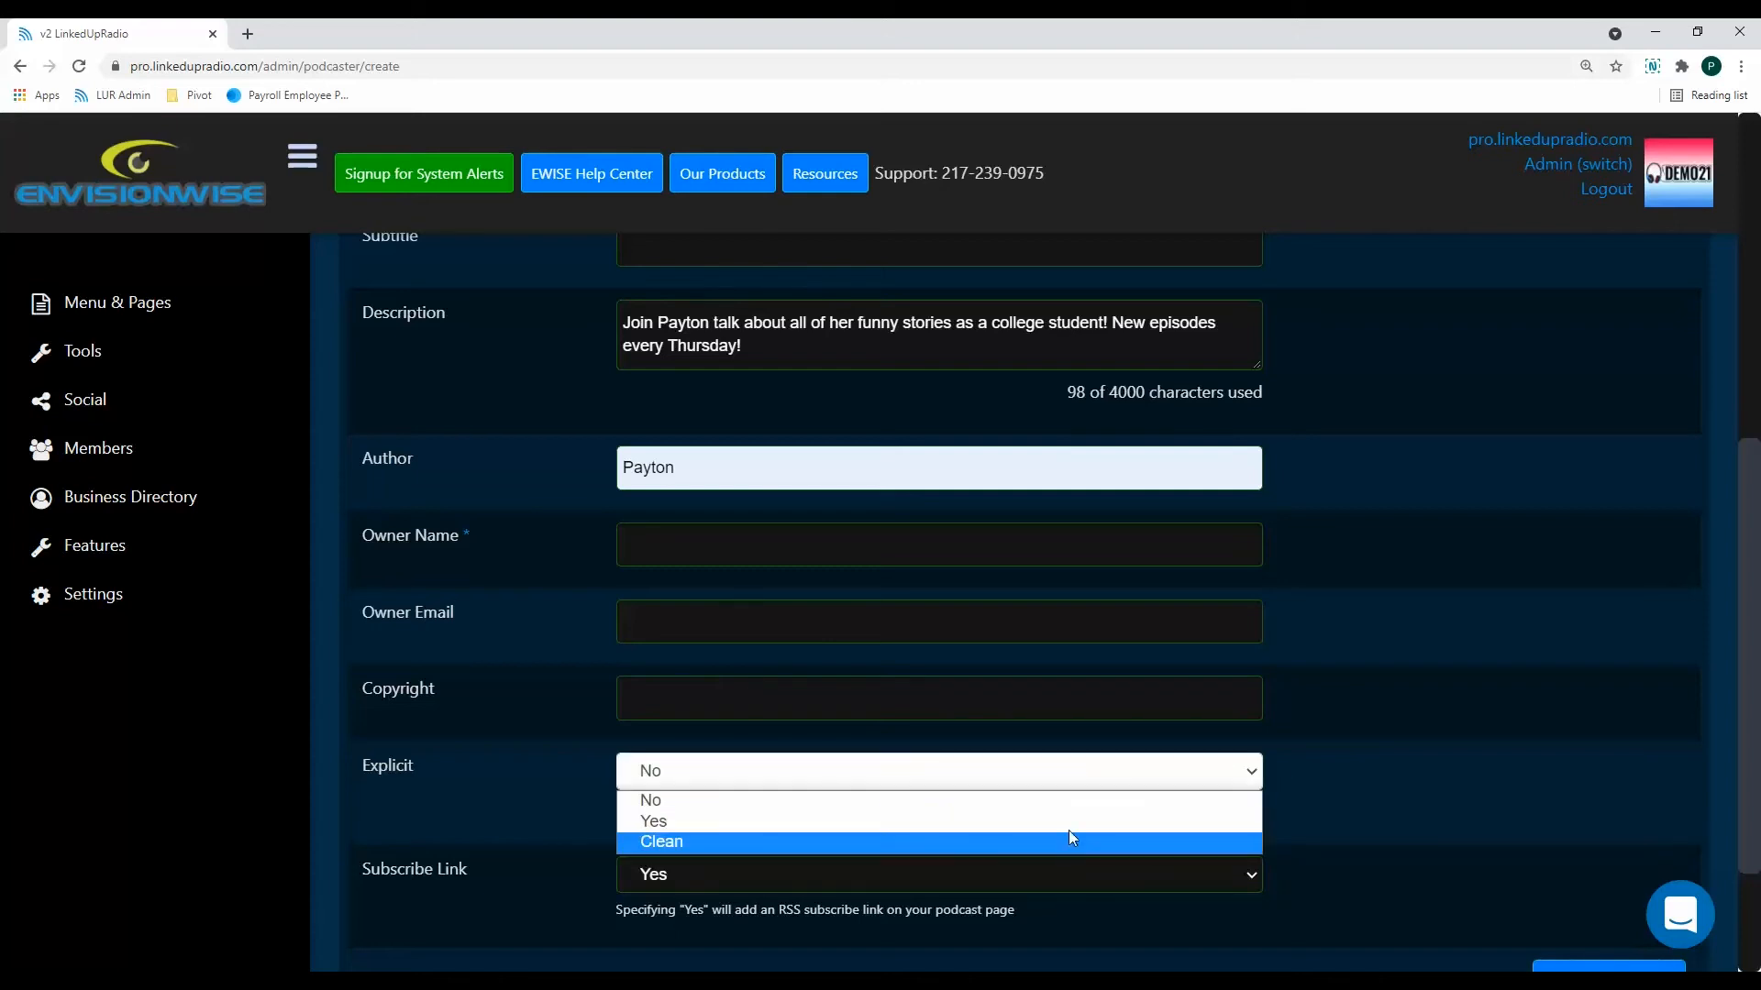
{"action": "left_click", "coordinate": [1069, 800]}
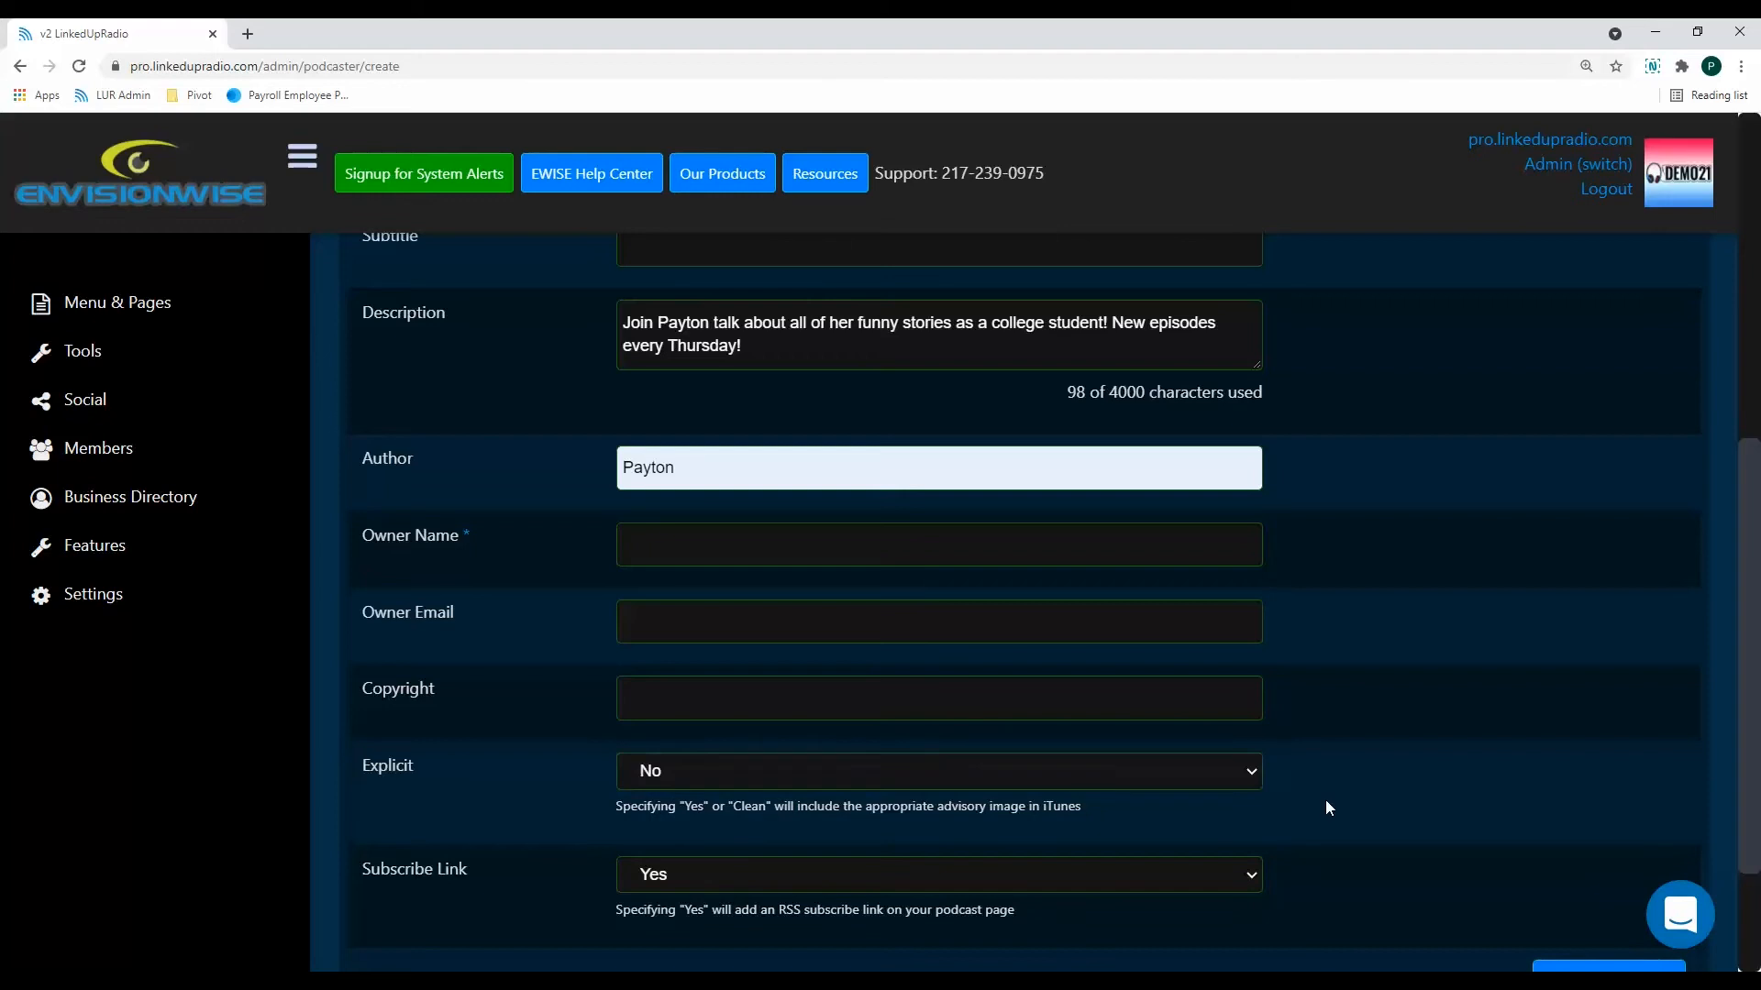
{"action": "scroll", "coordinate": [1324, 801], "scroll_direction": "down", "scroll_amount": 2}
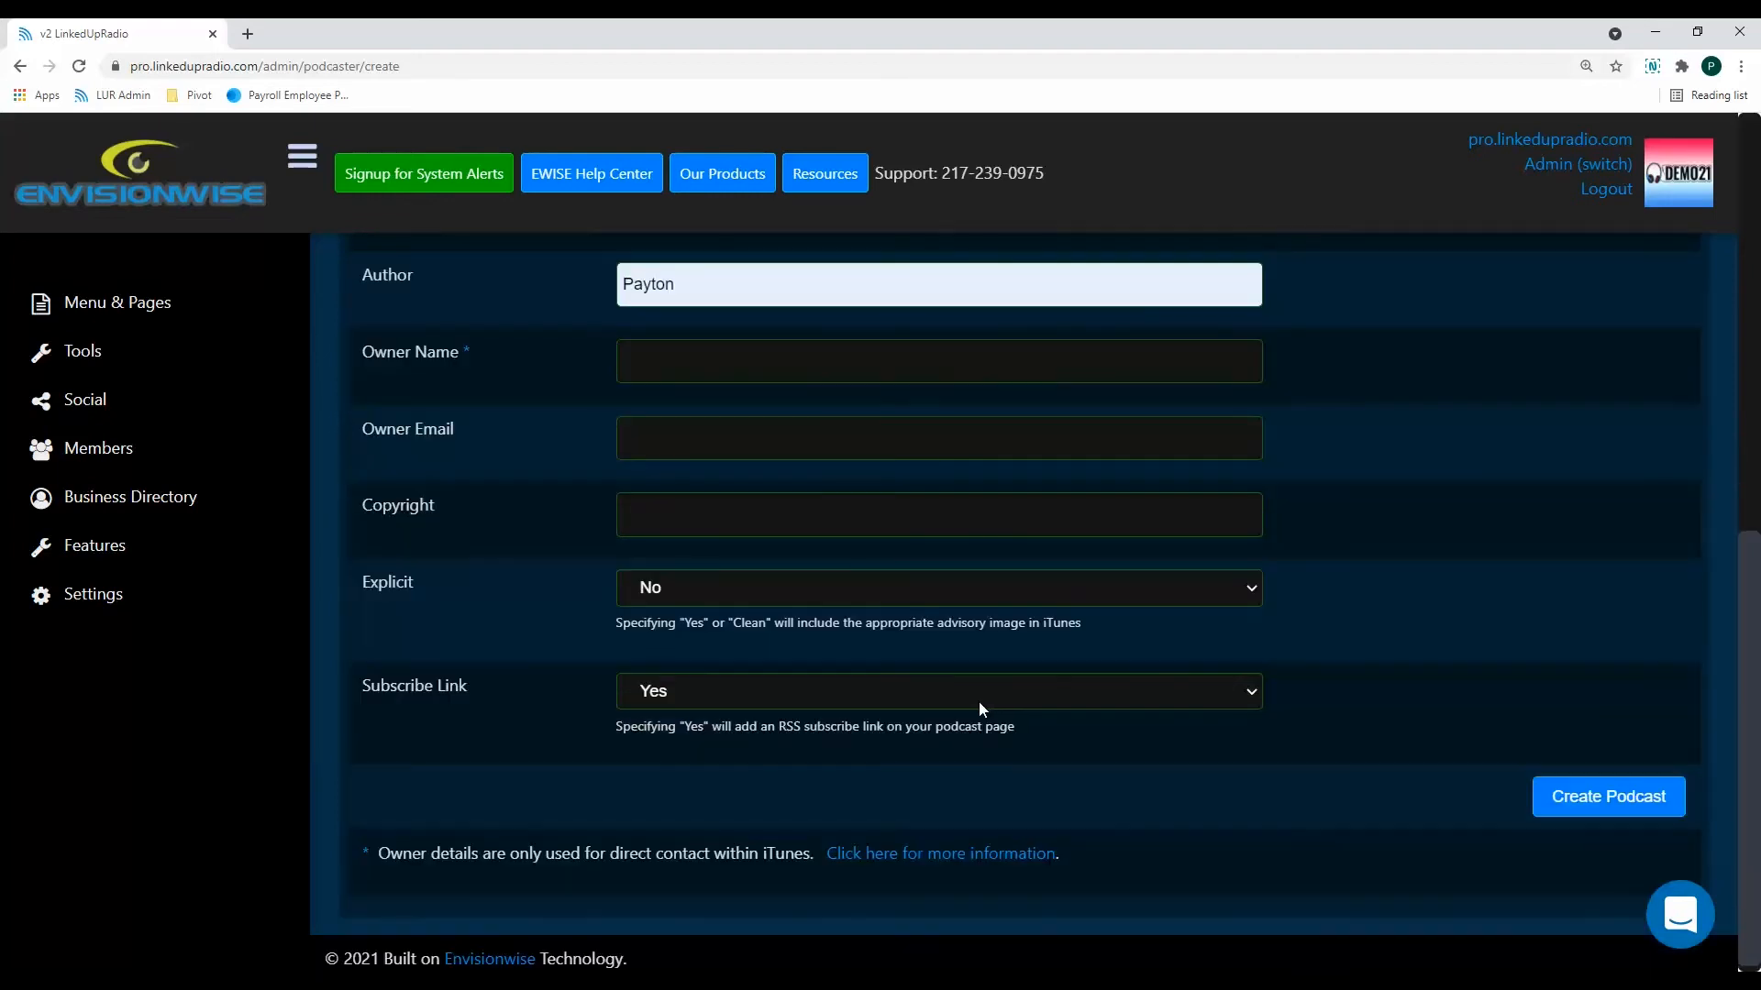
{"action": "left_click", "coordinate": [976, 708]}
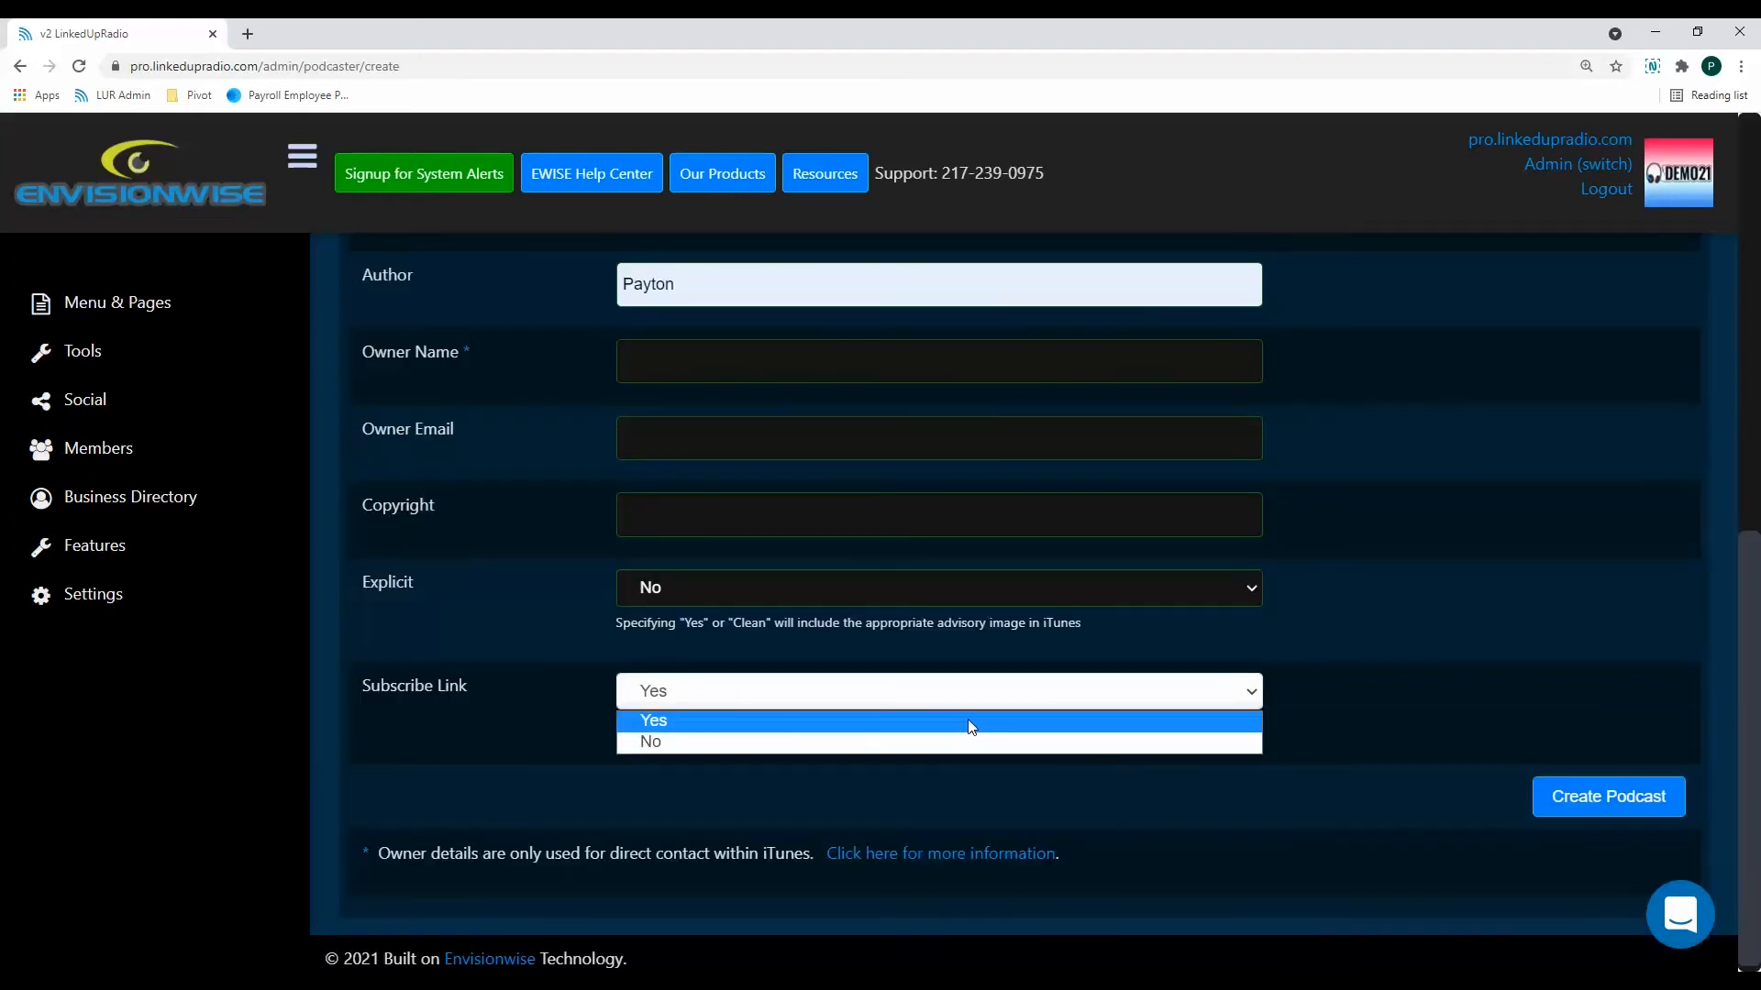
{"action": "left_click", "coordinate": [970, 719]}
{"action": "left_click", "coordinate": [1307, 707]}
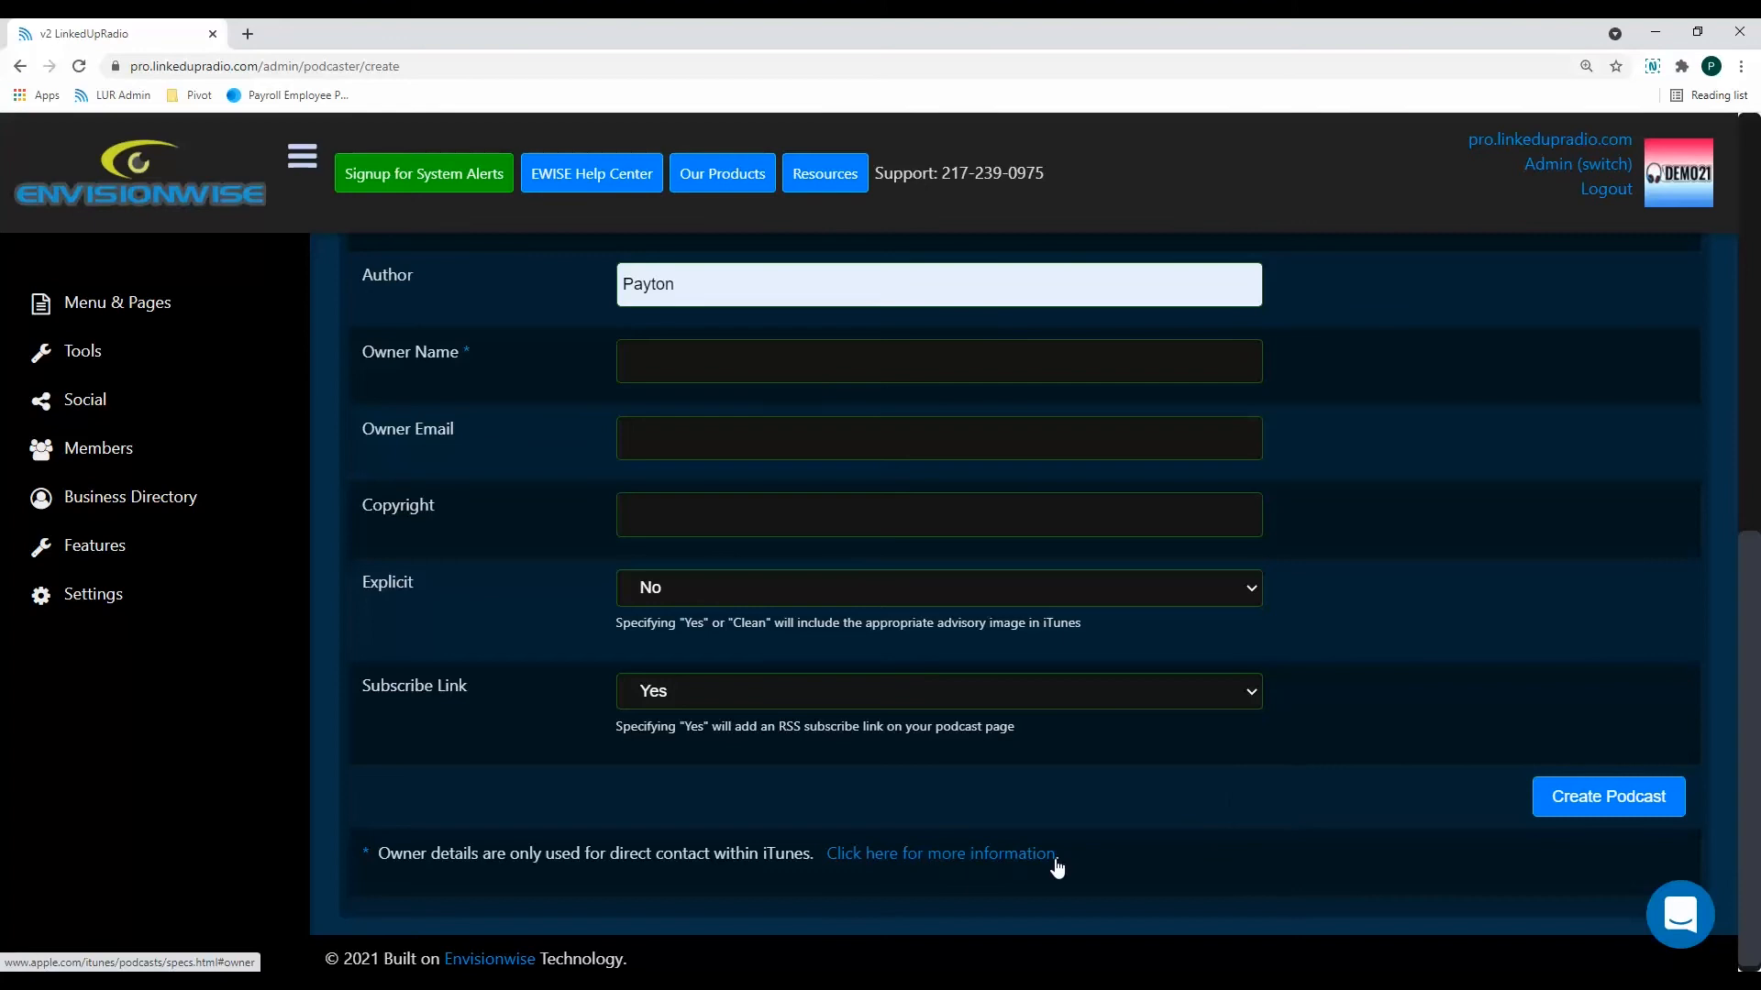
Create the podcast with the entered details and return to the podcast list
{"action": "scroll", "coordinate": [1388, 541], "scroll_direction": "up", "scroll_amount": 1}
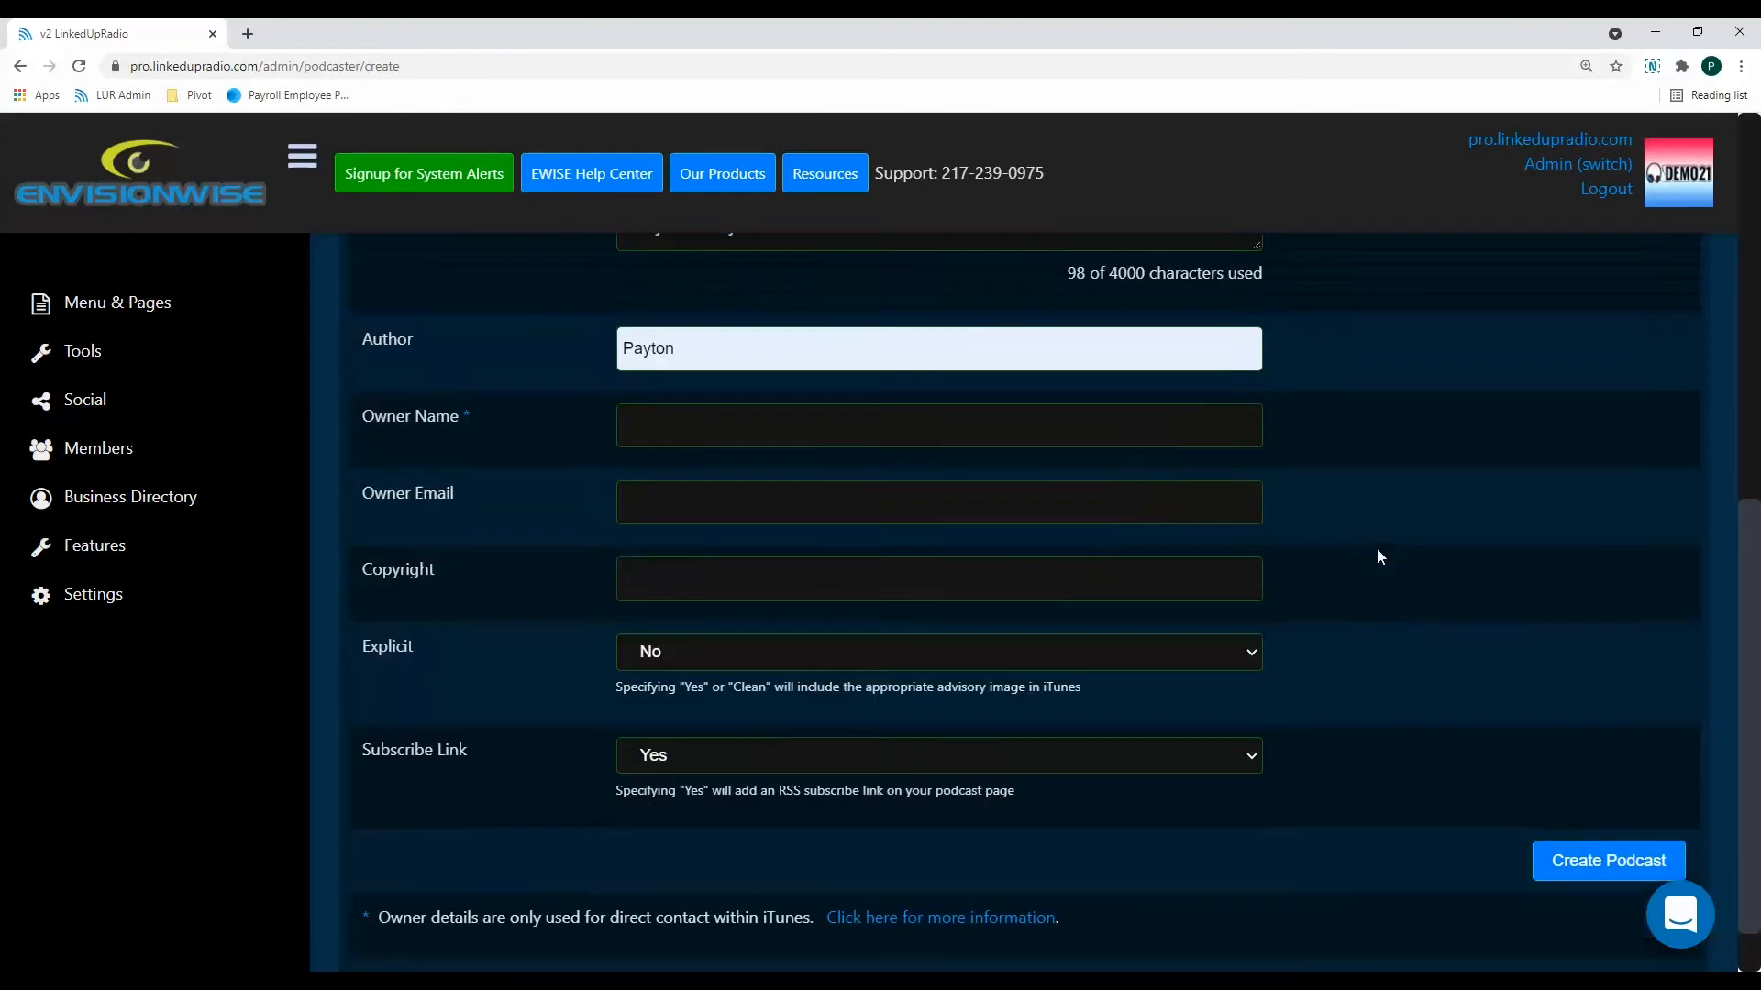
{"action": "scroll", "coordinate": [1377, 556], "scroll_direction": "up", "scroll_amount": 1}
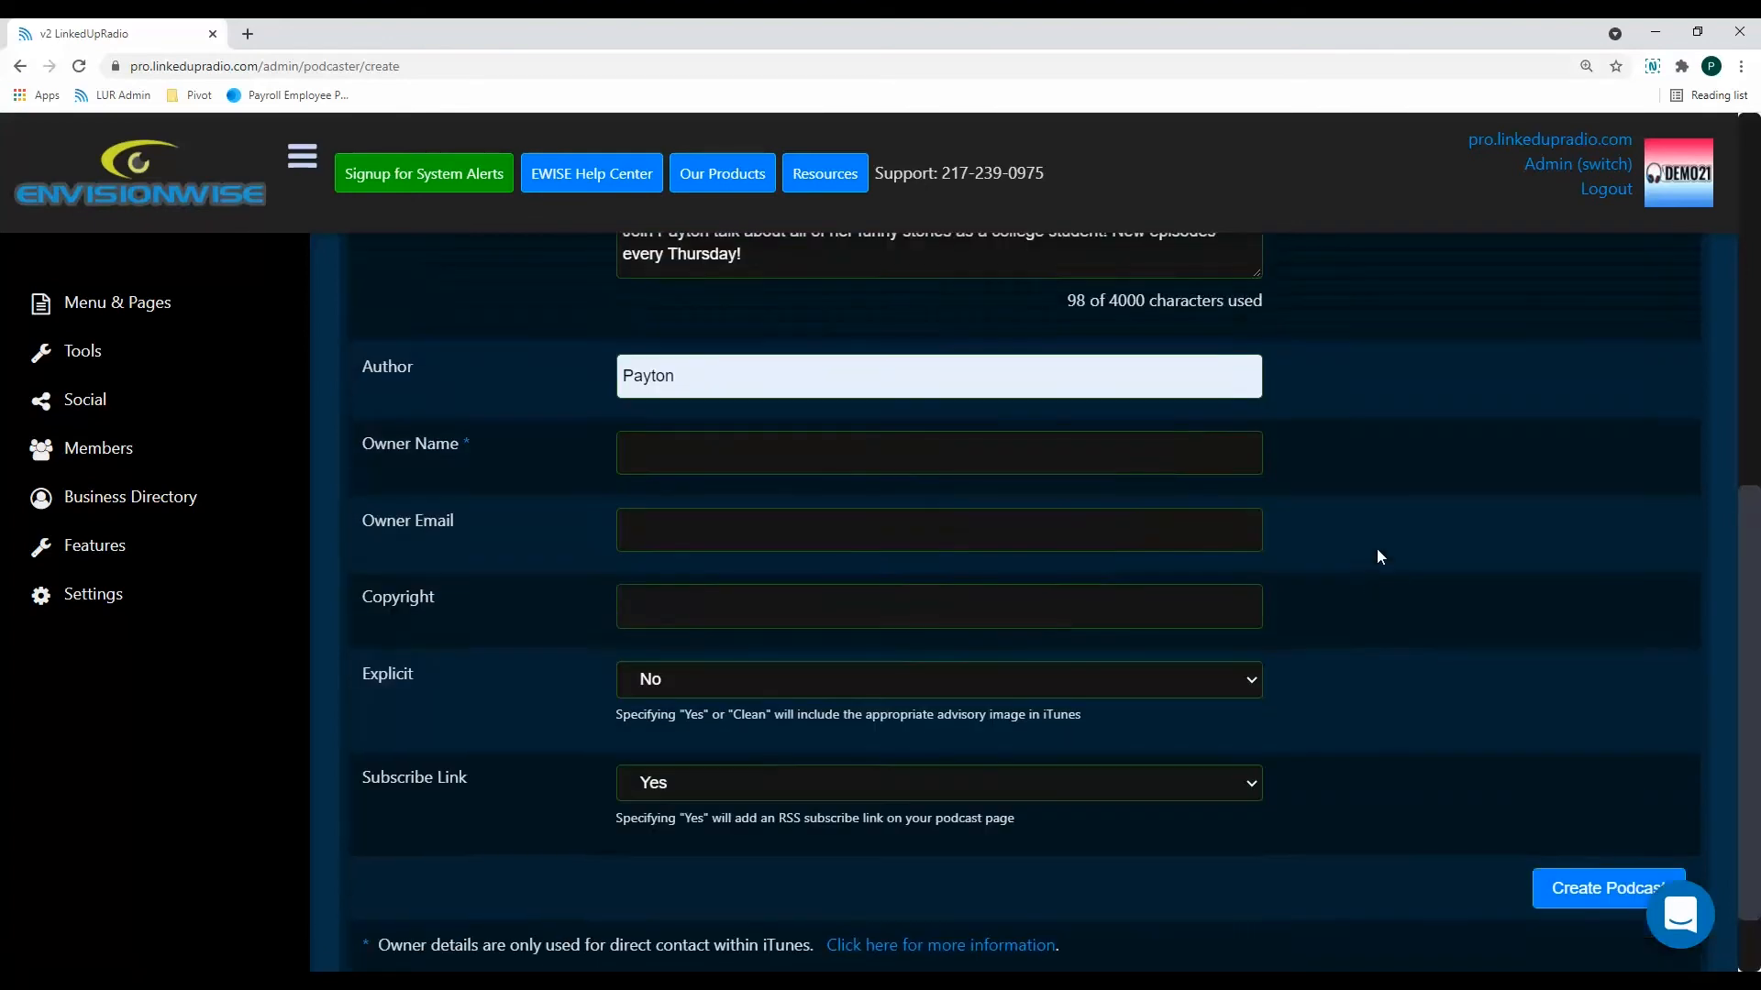
{"action": "left_click", "coordinate": [1586, 883]}
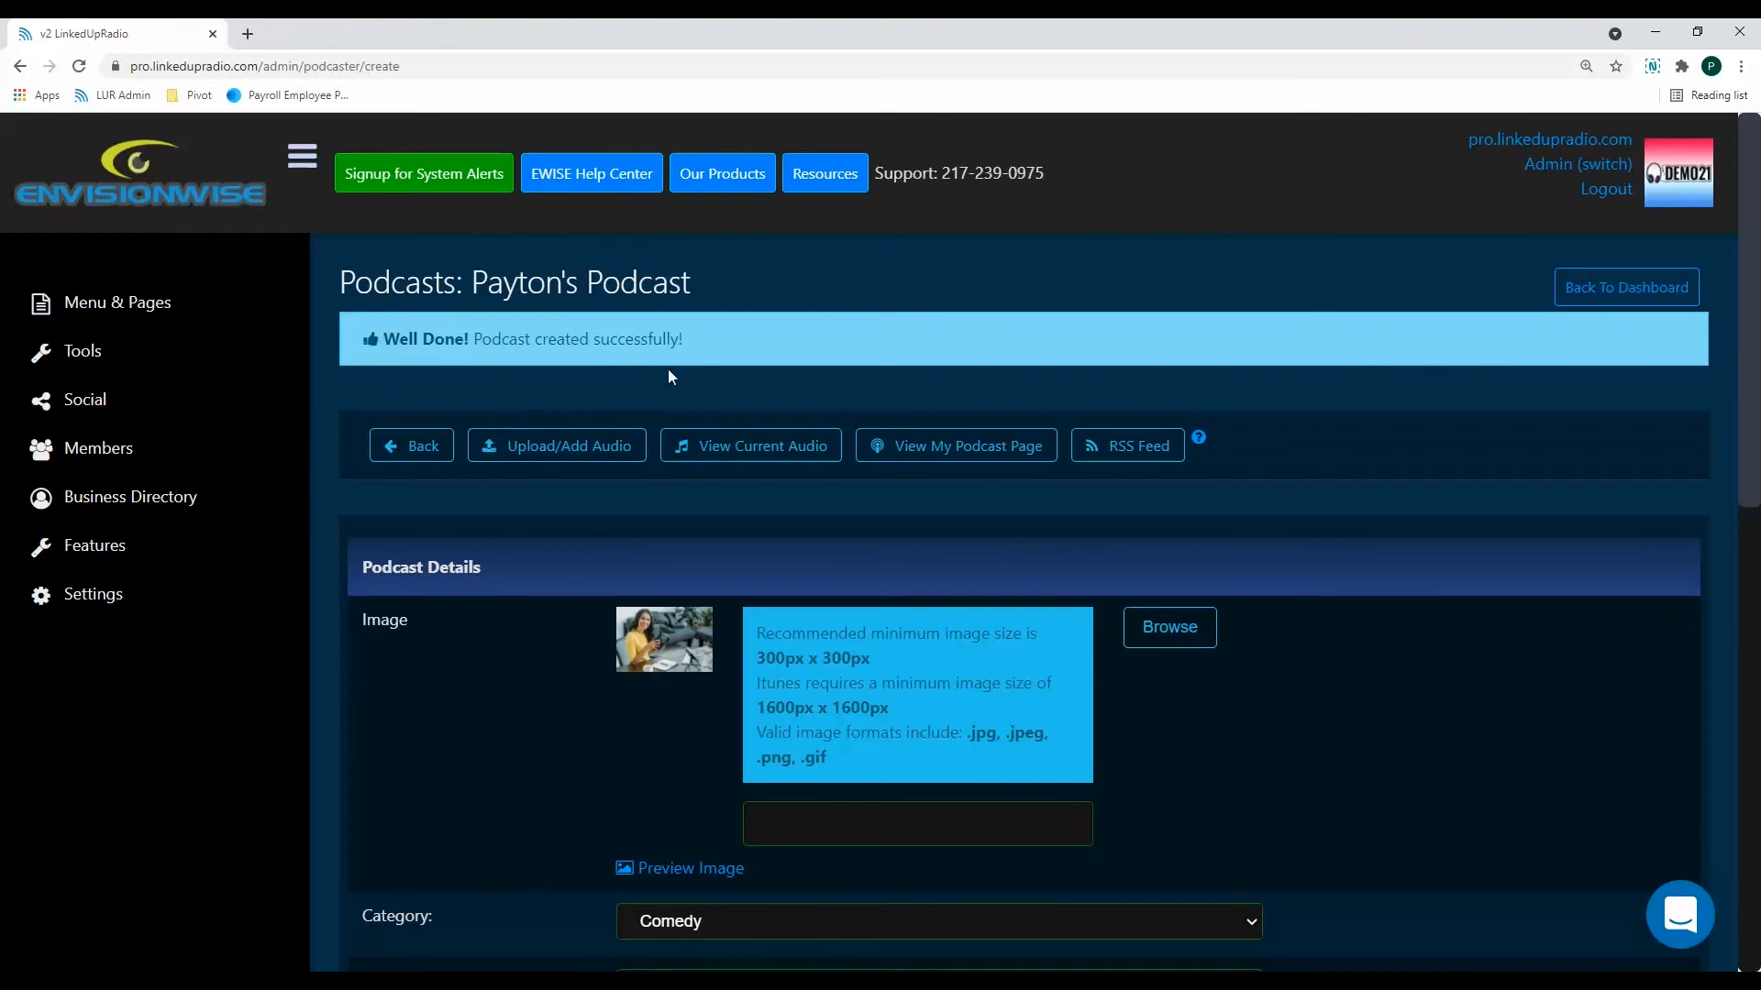
{"action": "left_click", "coordinate": [413, 450]}
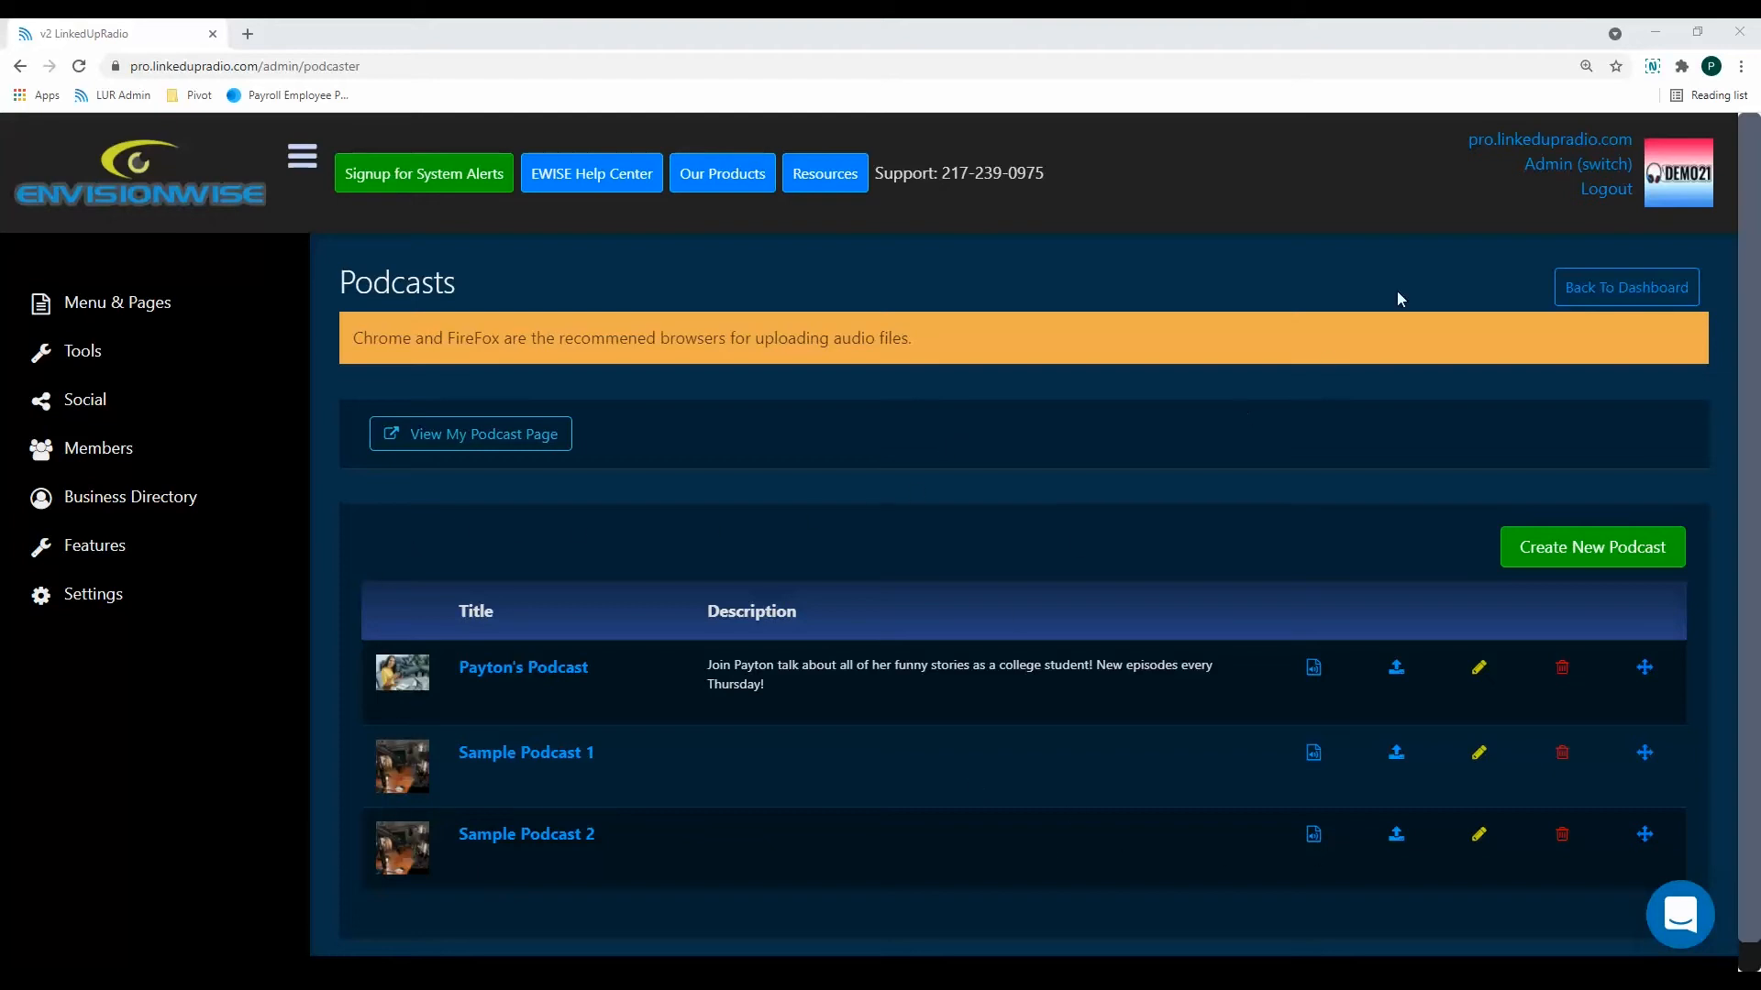
Open the station's public website and view the new podcast's page
{"action": "left_click", "coordinate": [1511, 140]}
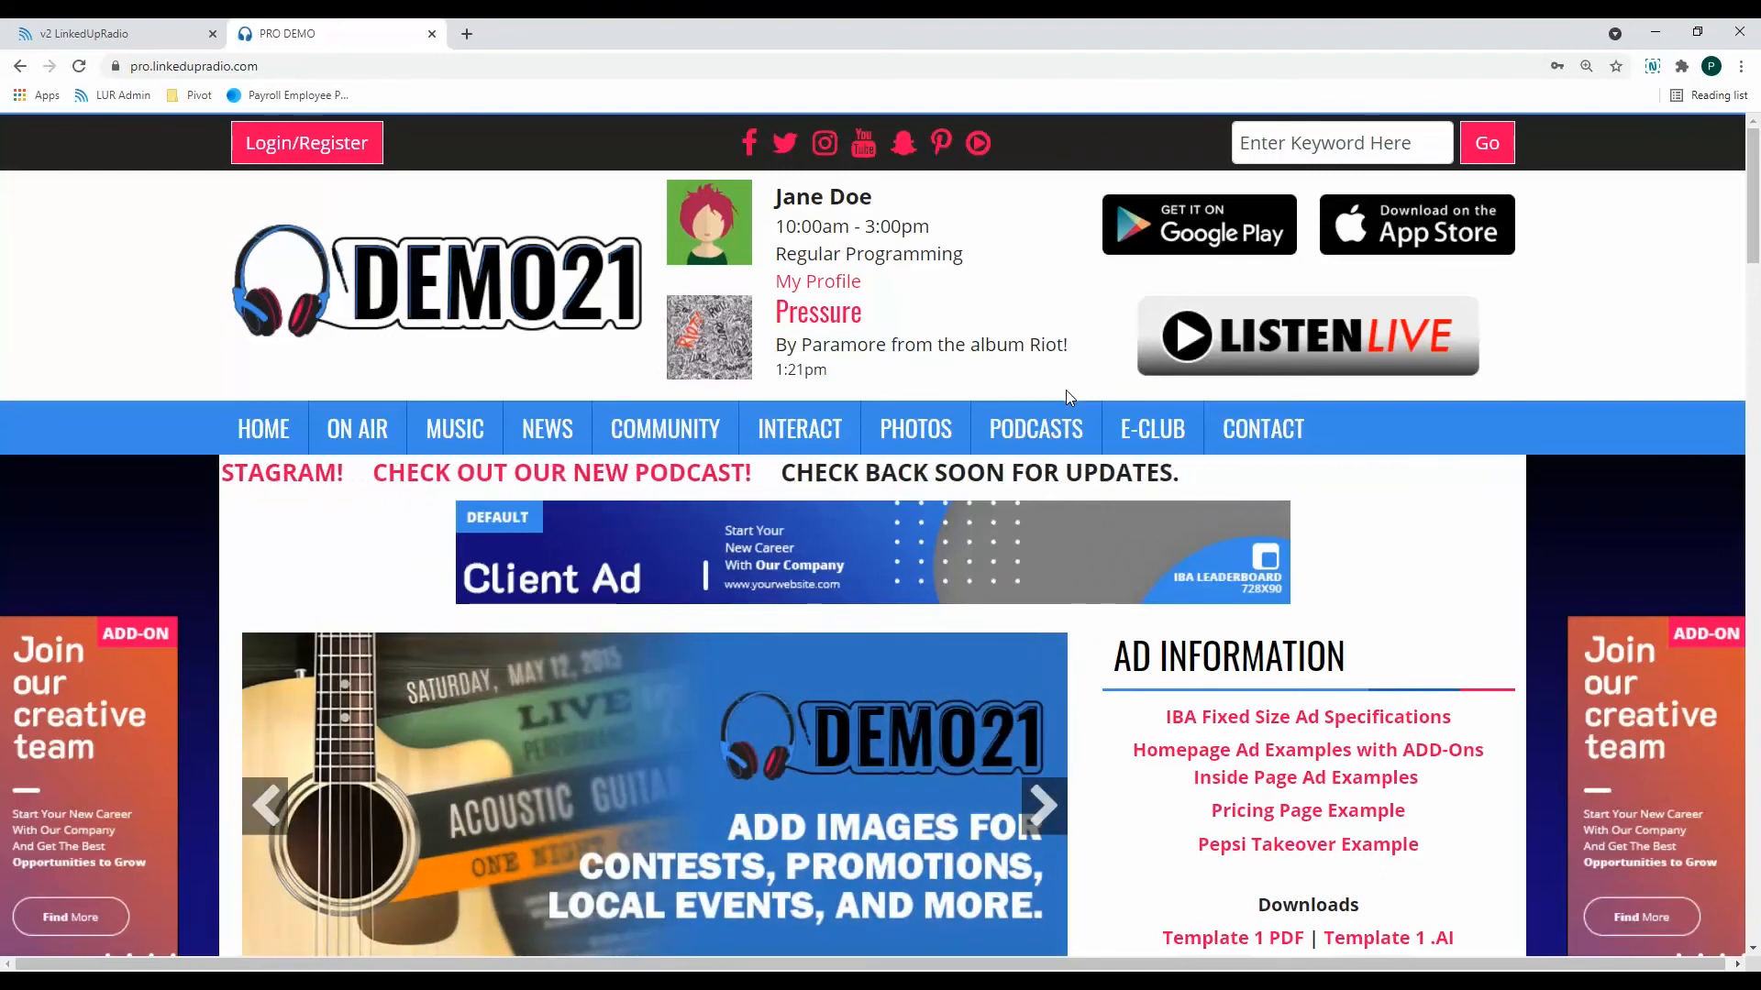
{"action": "mouse_move", "coordinate": [1062, 431]}
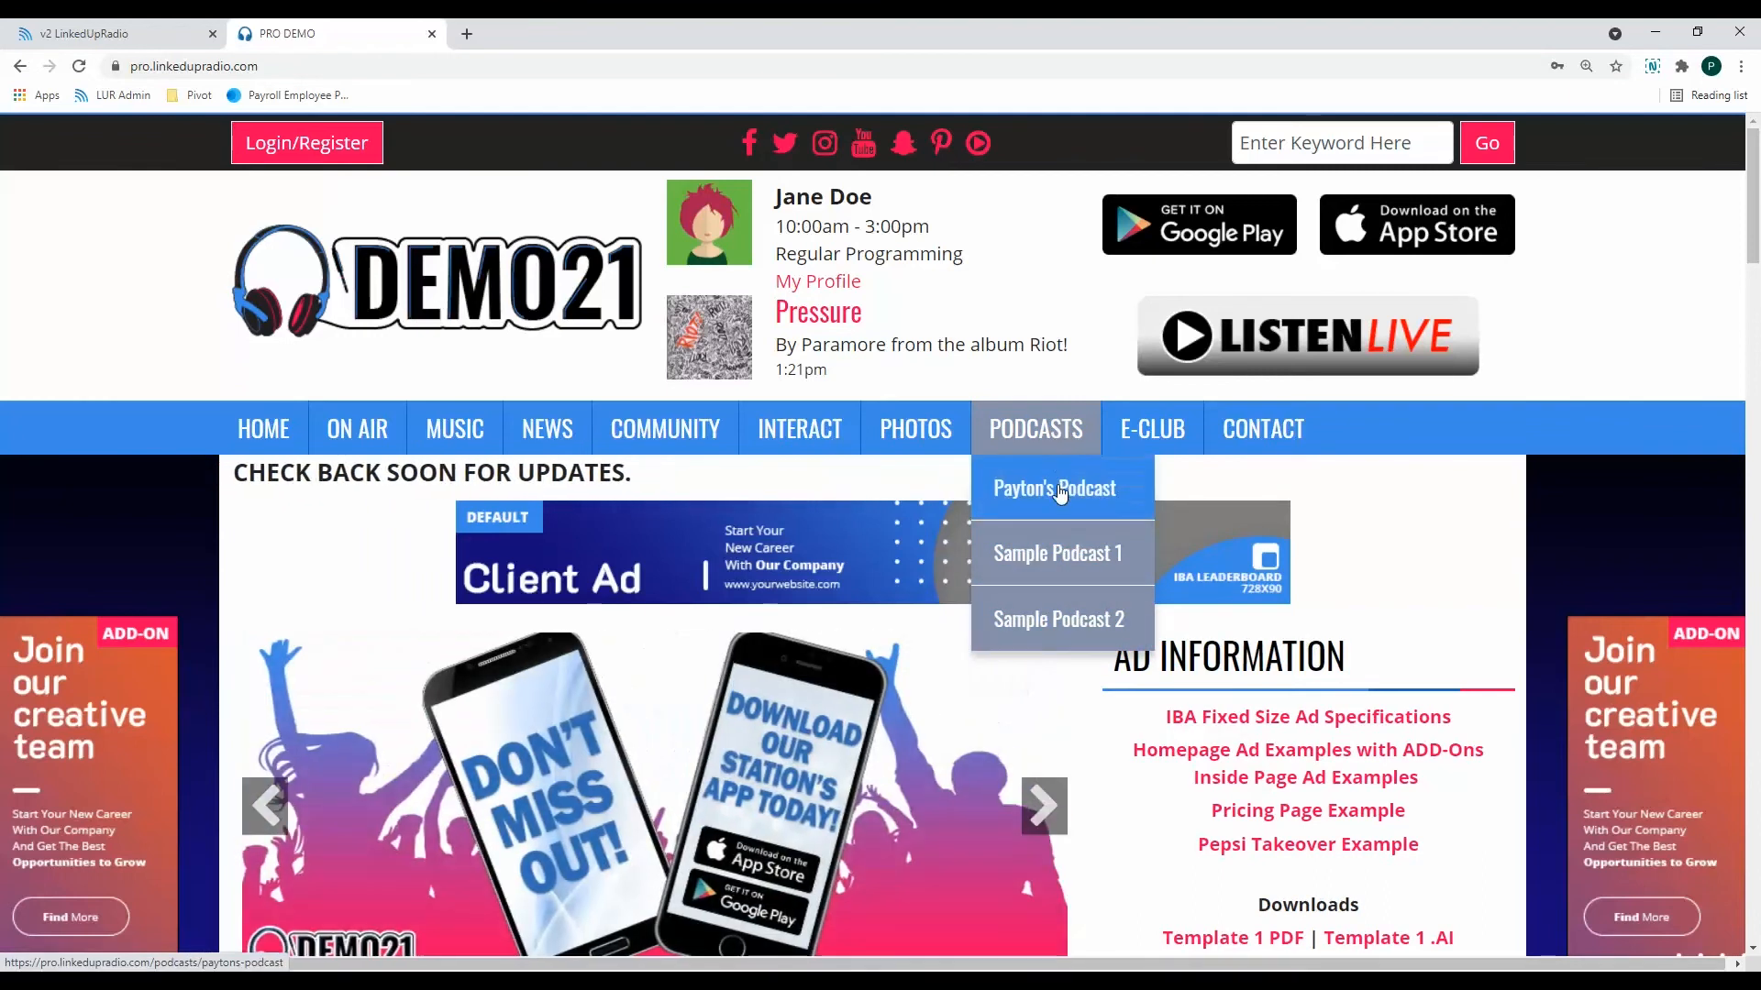
{"action": "left_click", "coordinate": [1059, 491]}
{"action": "scroll", "coordinate": [724, 597], "scroll_direction": "down", "scroll_amount": 3}
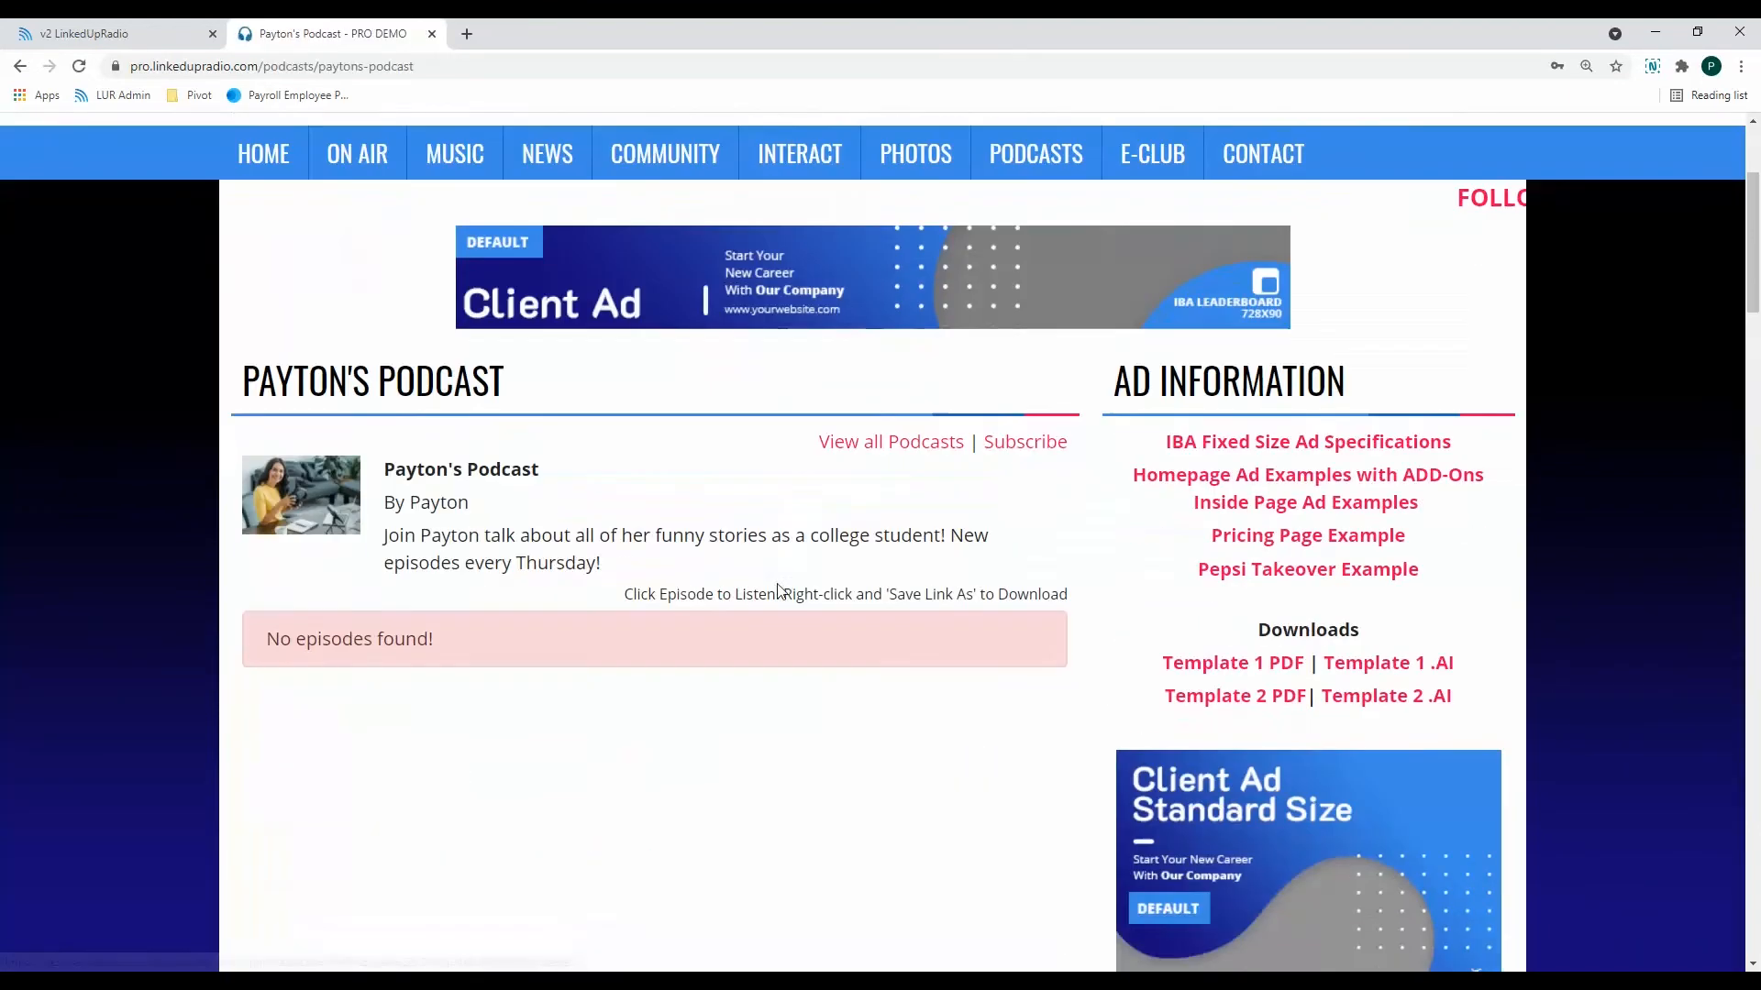
{"action": "scroll", "coordinate": [725, 597], "scroll_direction": "up", "scroll_amount": 1}
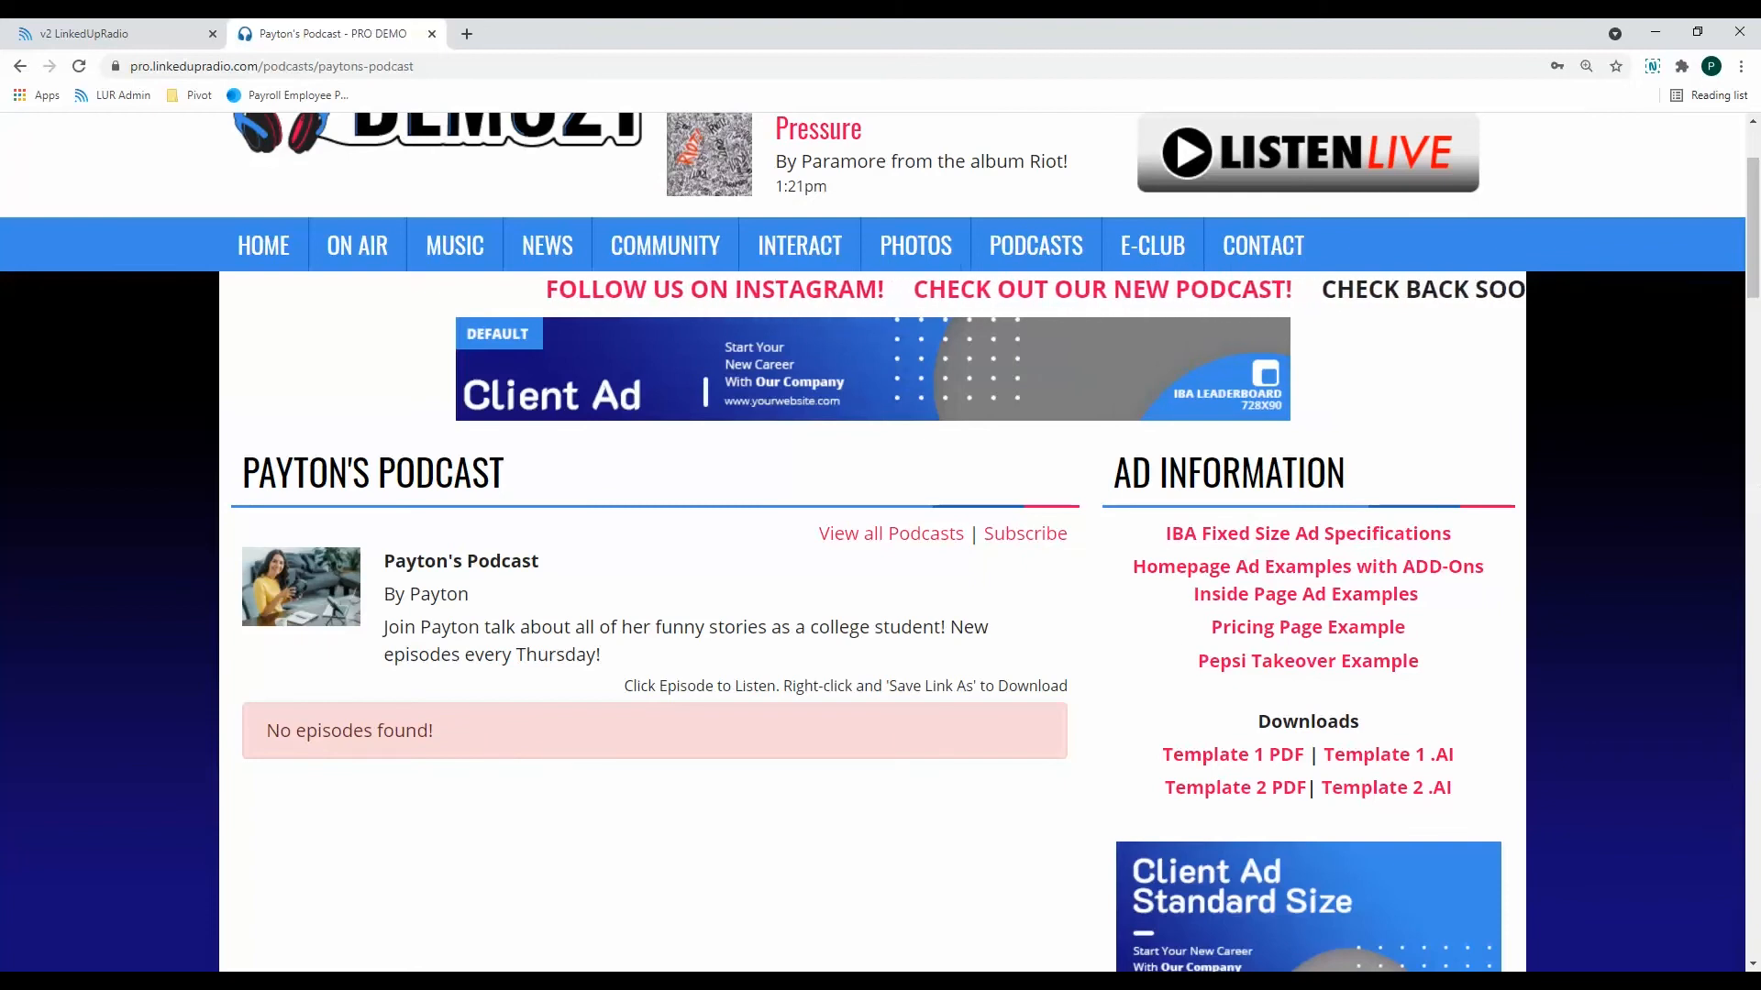
Return to the admin site, view the new podcast's current audio episodes, and go back to all podcasts
{"action": "left_click", "coordinate": [69, 33]}
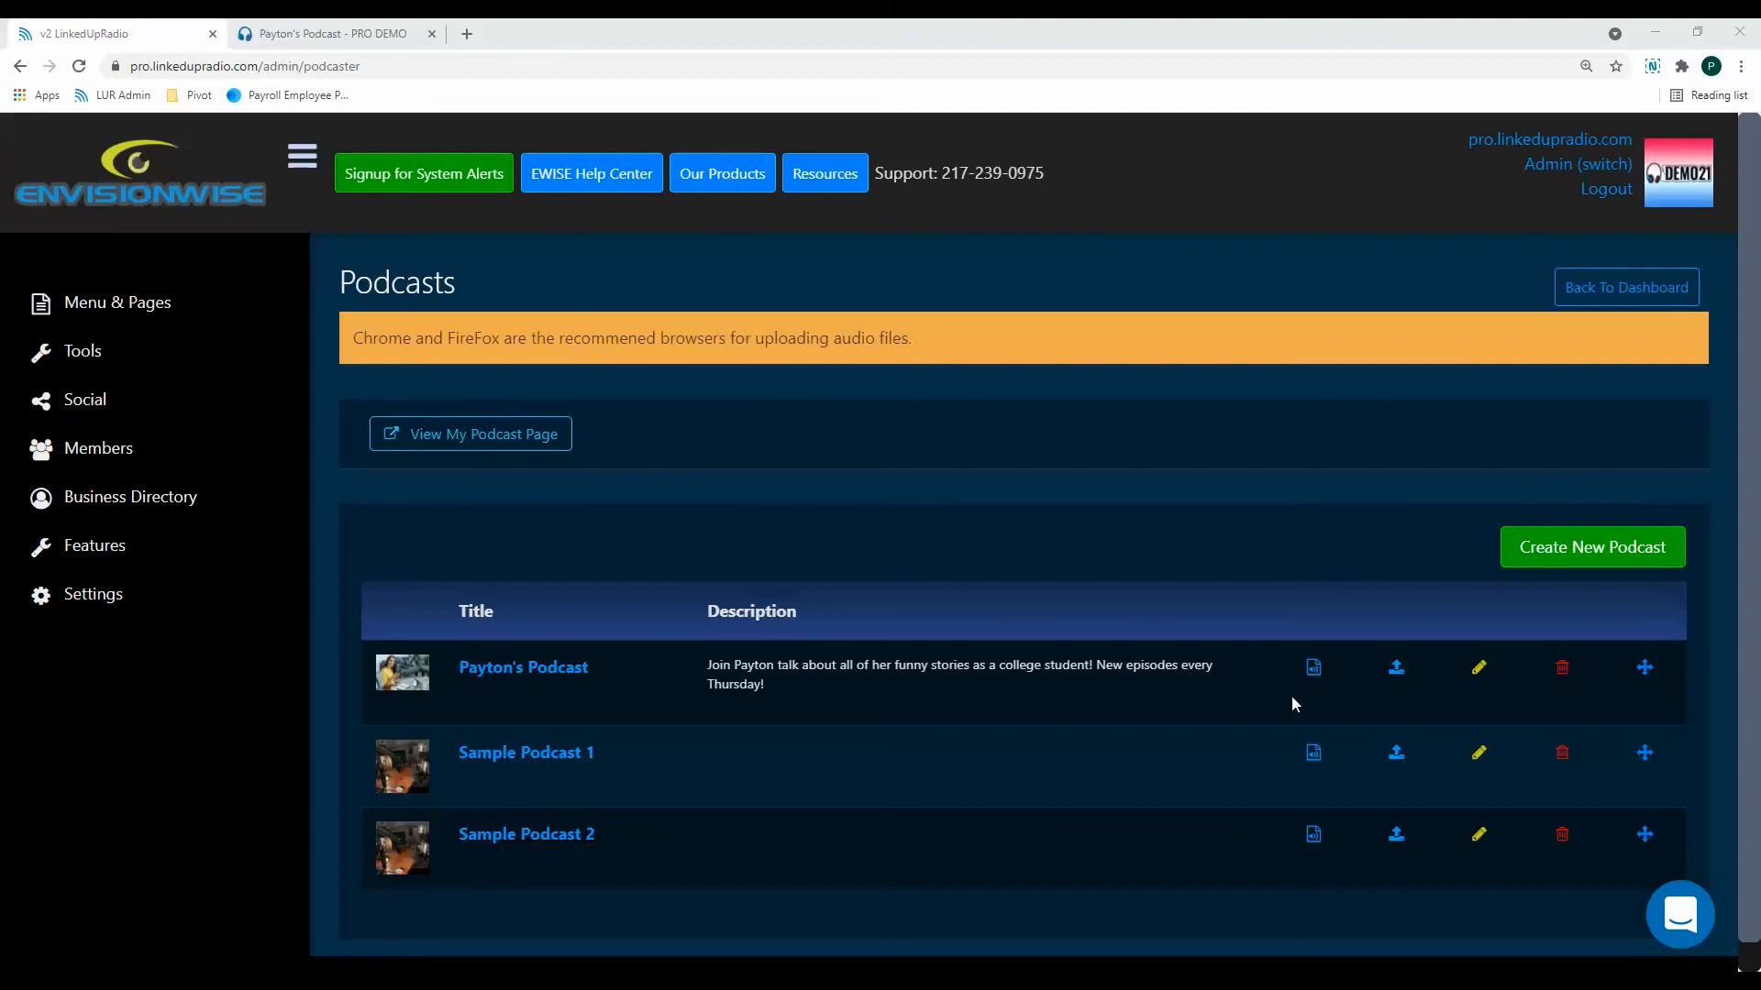
{"action": "left_click", "coordinate": [1313, 676]}
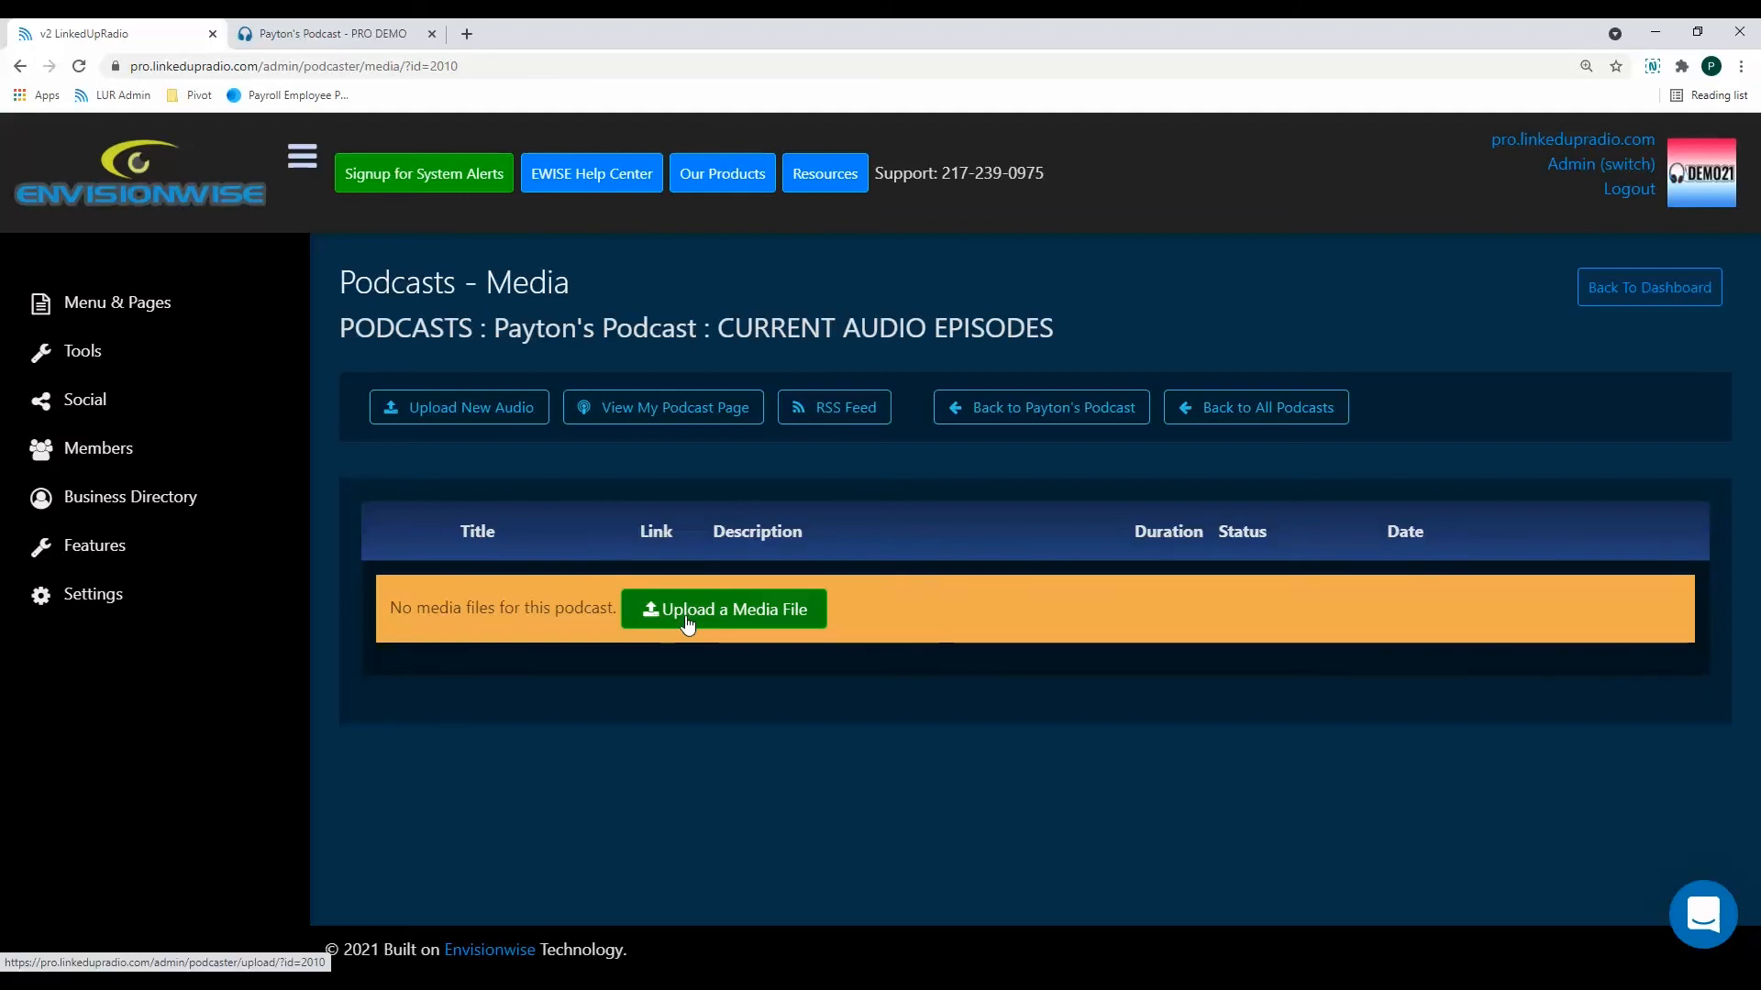
{"action": "left_click", "coordinate": [1266, 409]}
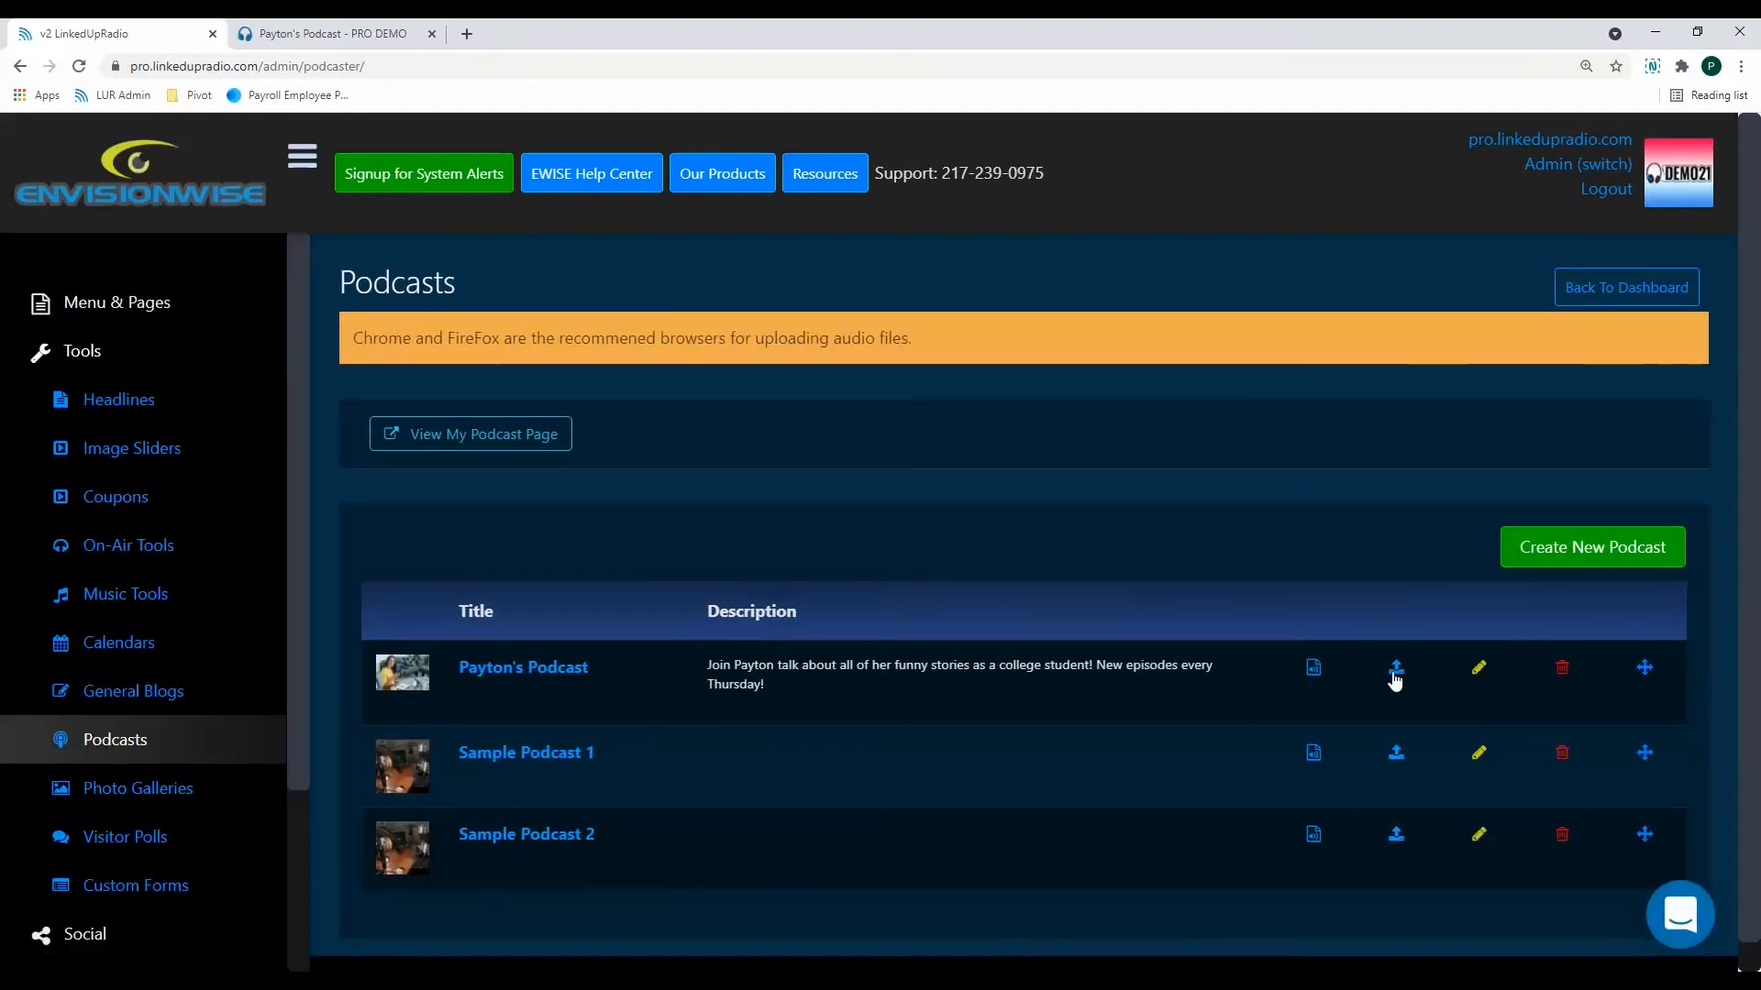
Open the audio upload form for the new podcast and examine its episode fields, file requirements, status choices and publish date
{"action": "left_click", "coordinate": [1395, 674]}
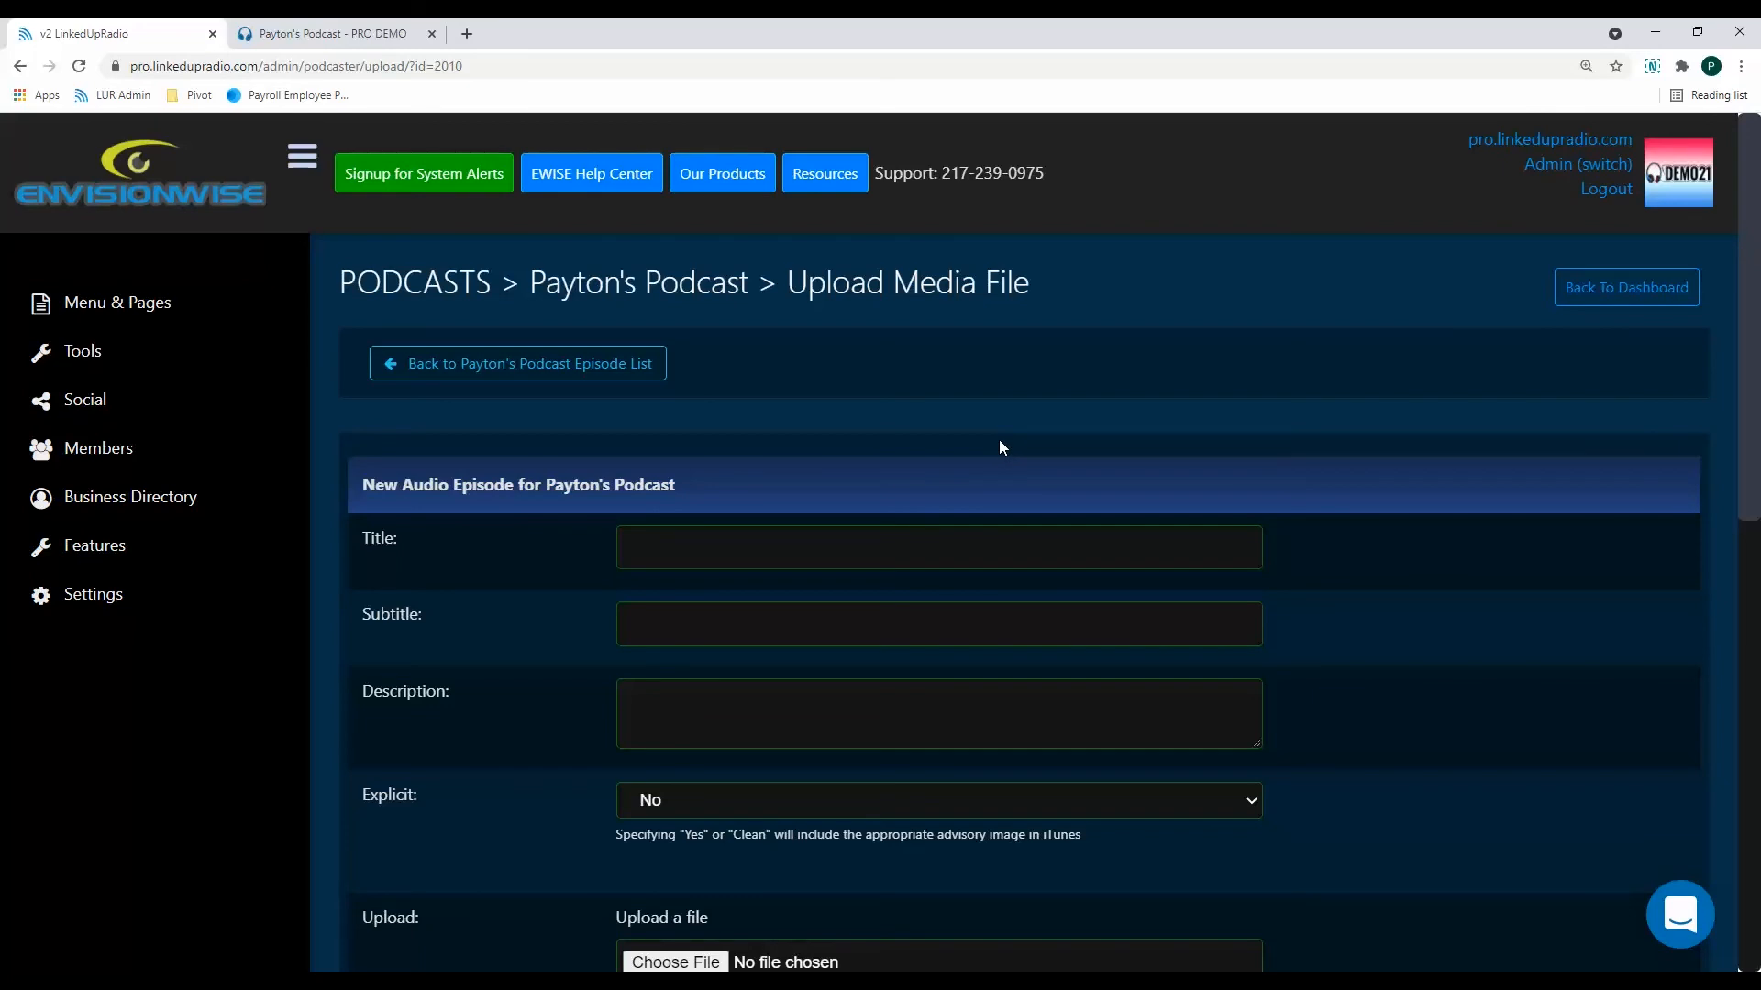
{"action": "scroll", "coordinate": [976, 473], "scroll_direction": "down", "scroll_amount": 2}
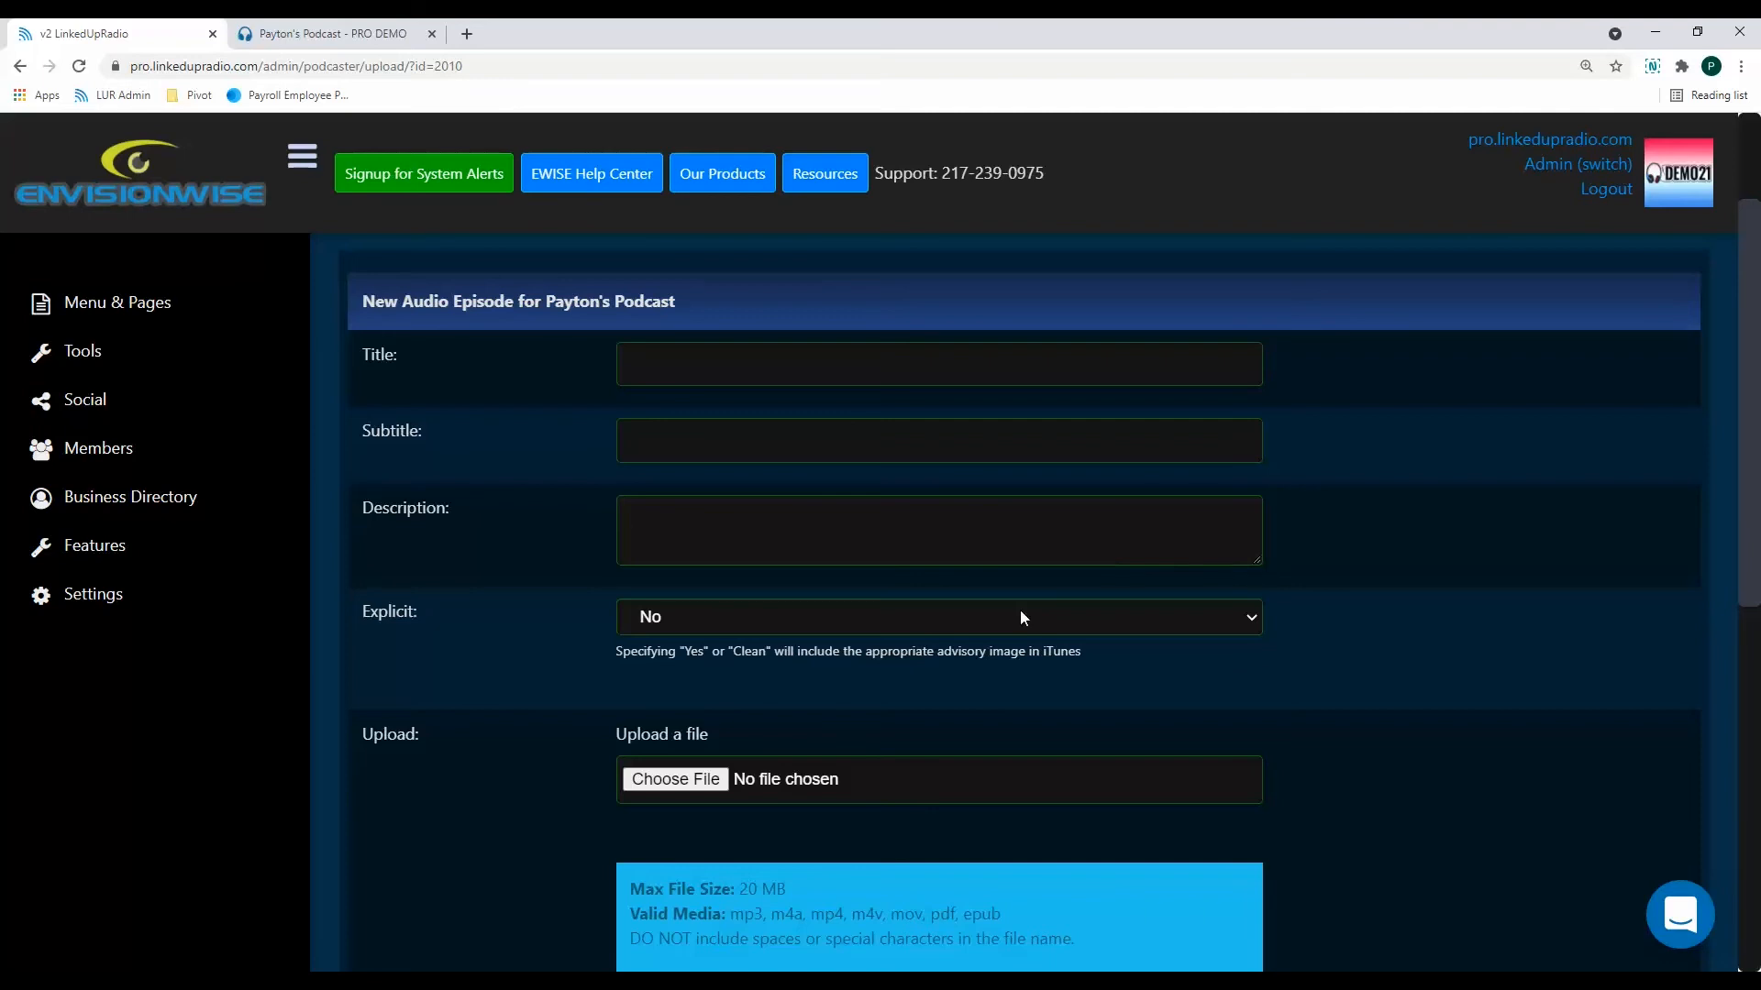
{"action": "scroll", "coordinate": [784, 616], "scroll_direction": "down", "scroll_amount": 3}
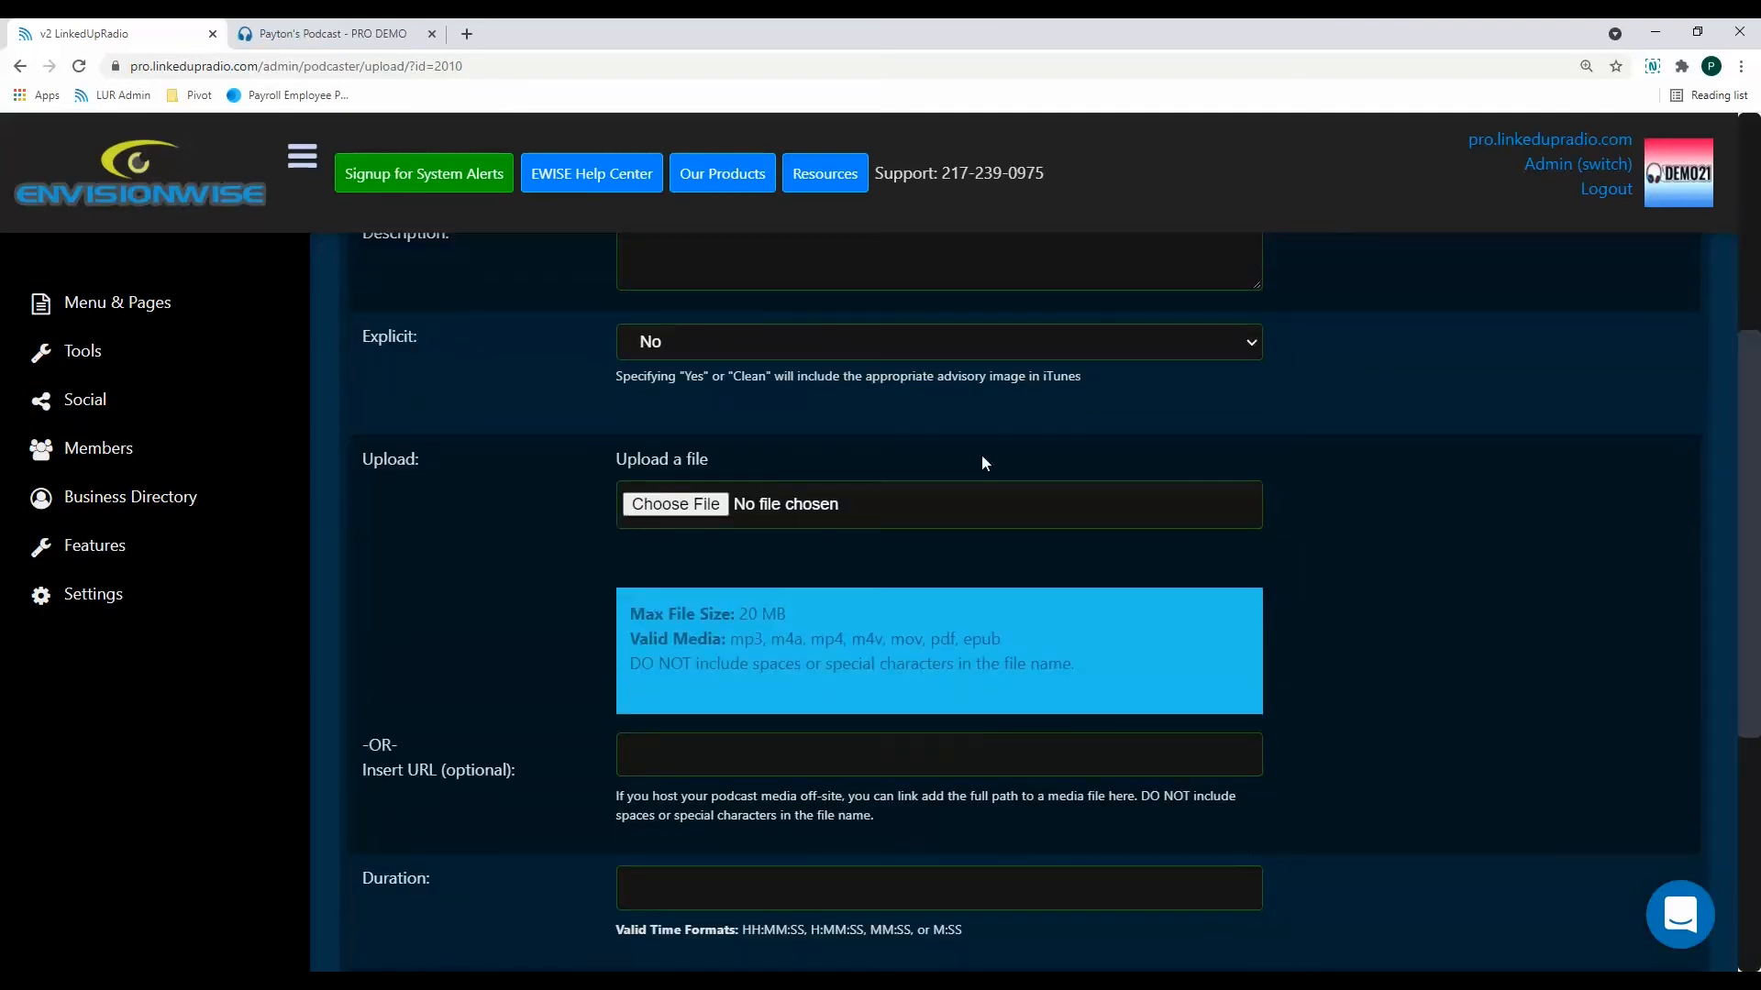
{"action": "scroll", "coordinate": [1369, 721], "scroll_direction": "down", "scroll_amount": 1}
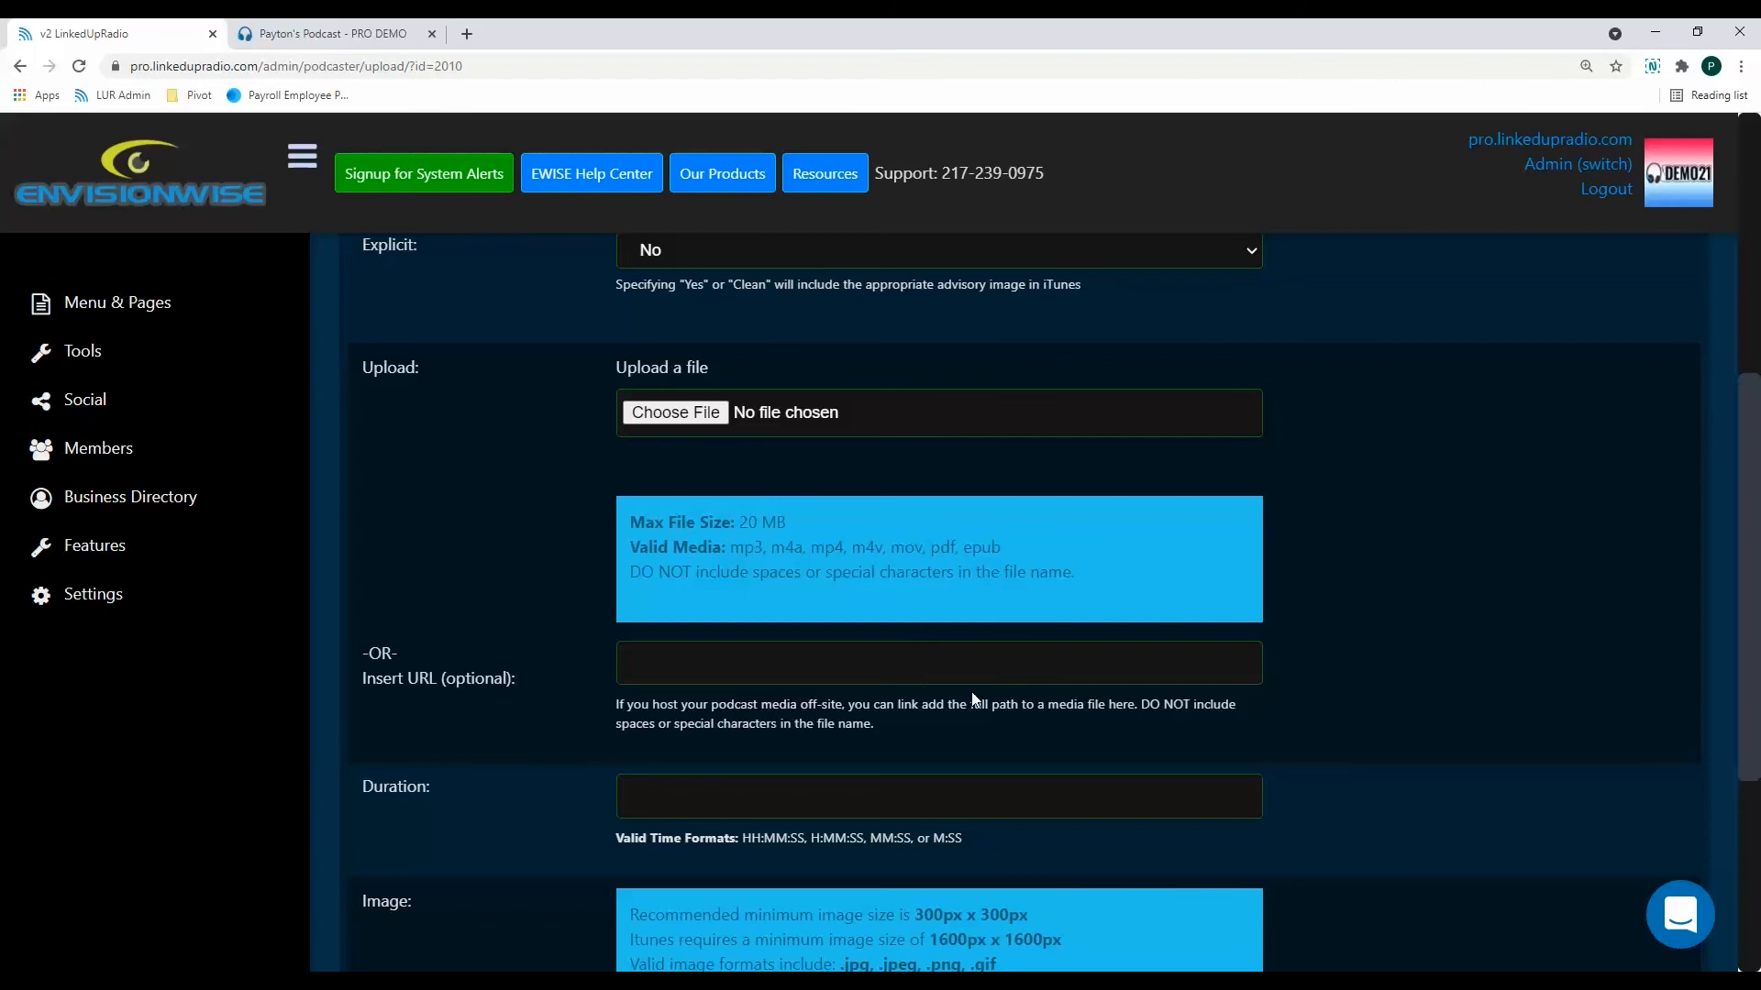
{"action": "scroll", "coordinate": [1250, 697], "scroll_direction": "down", "scroll_amount": 2}
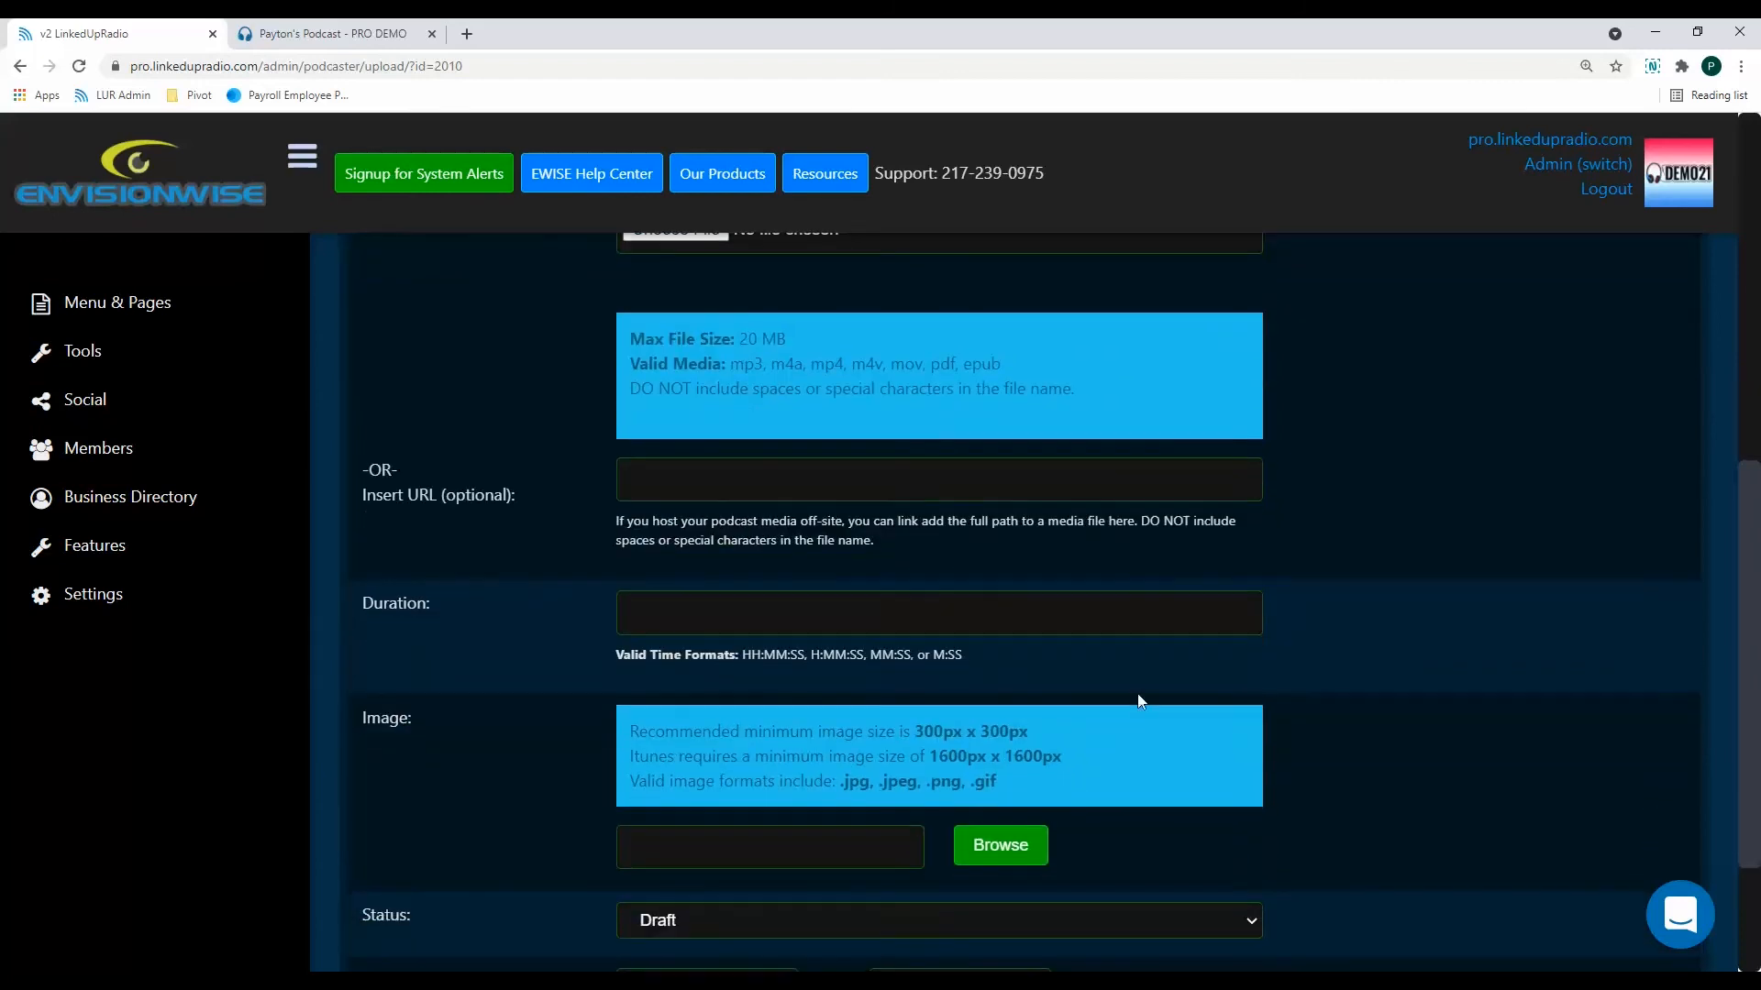
{"action": "scroll", "coordinate": [1107, 705], "scroll_direction": "down", "scroll_amount": 1}
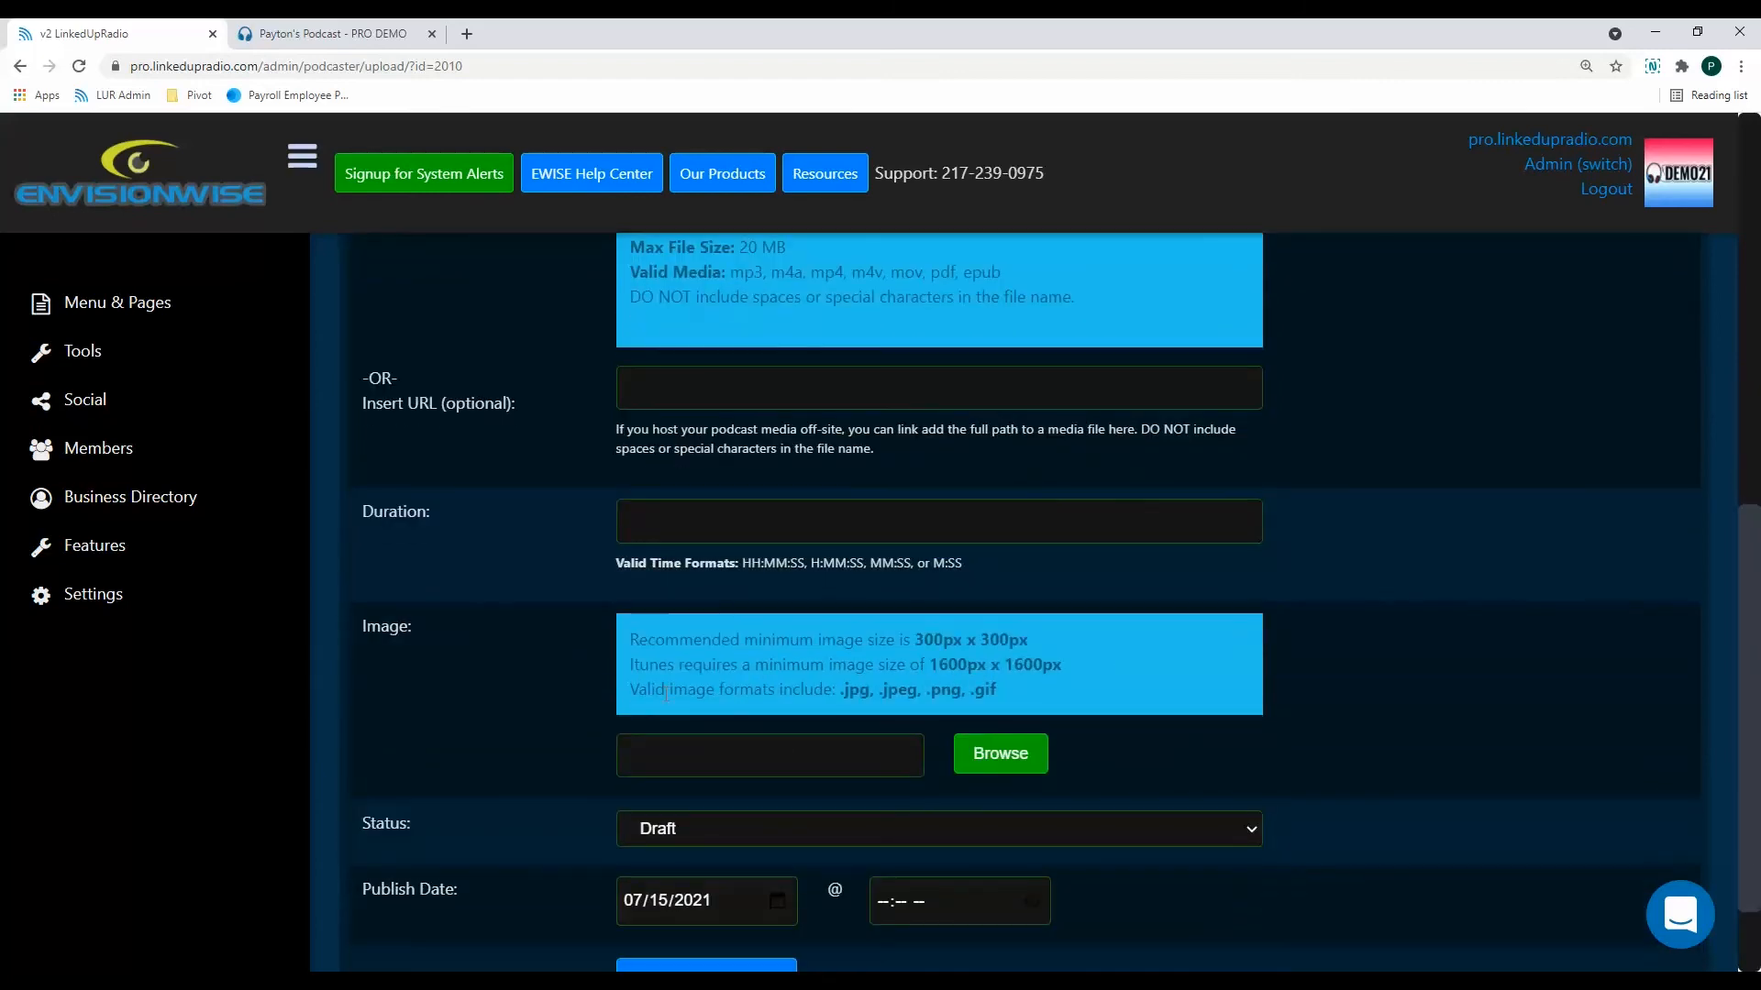
{"action": "scroll", "coordinate": [1178, 708], "scroll_direction": "down", "scroll_amount": 2}
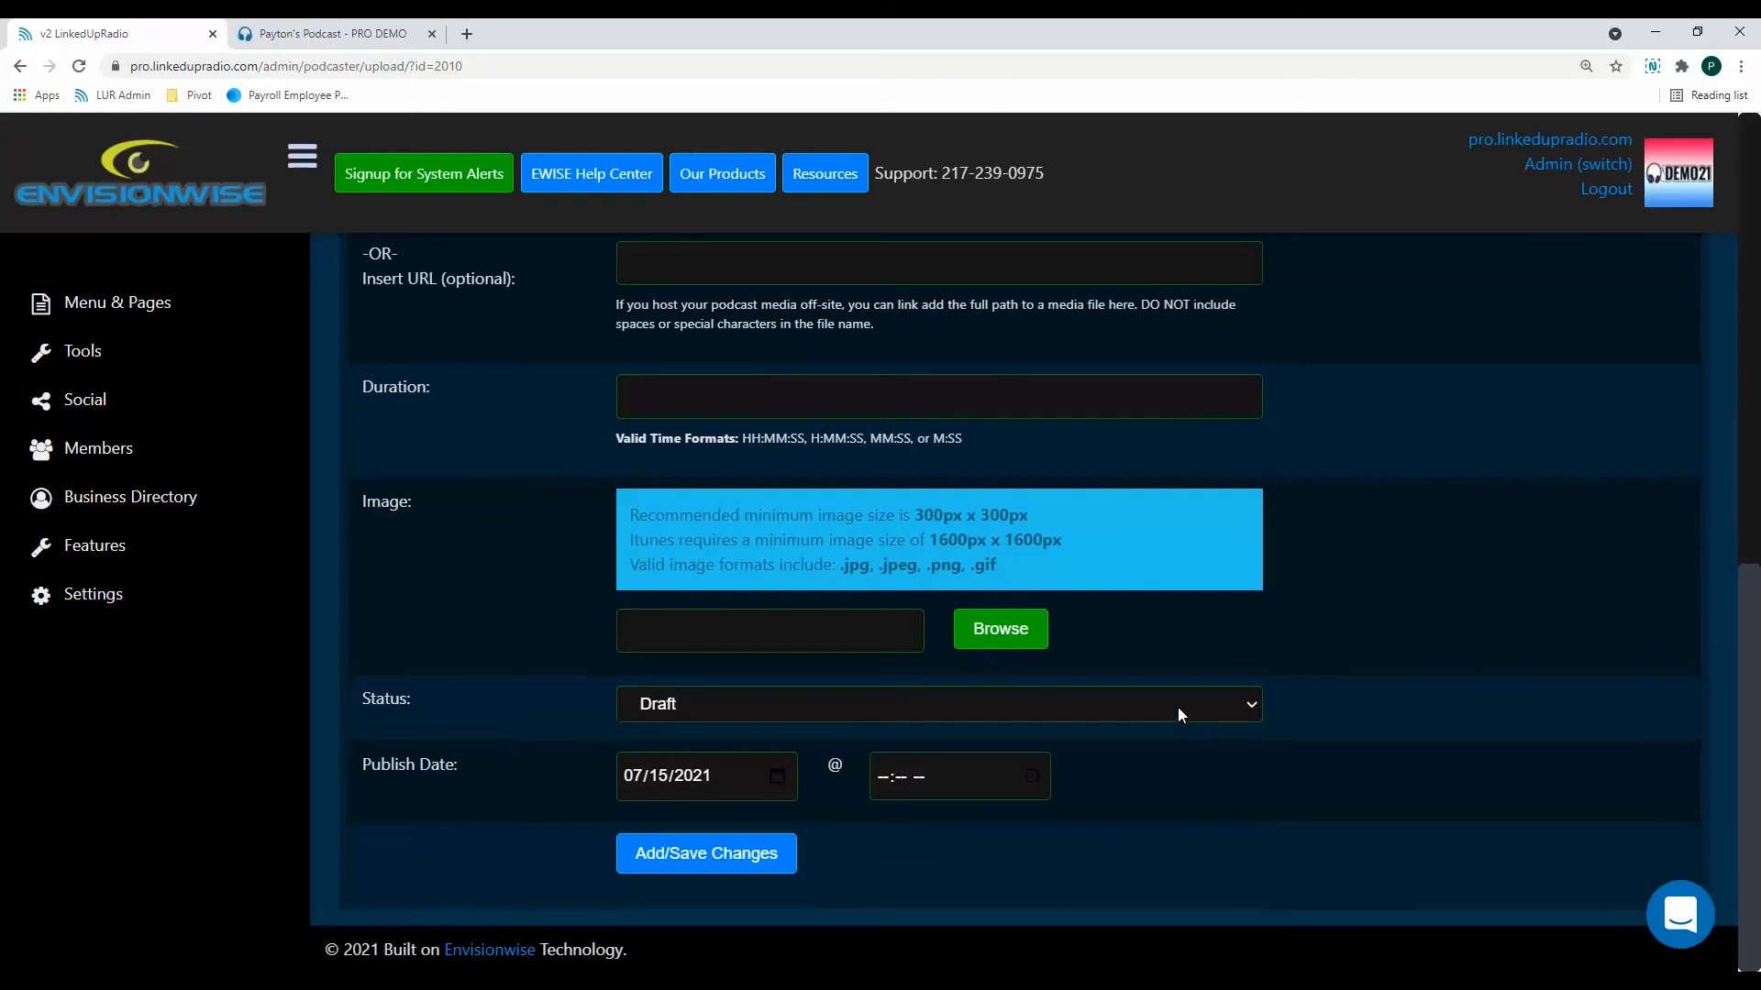
{"action": "left_click", "coordinate": [1177, 707]}
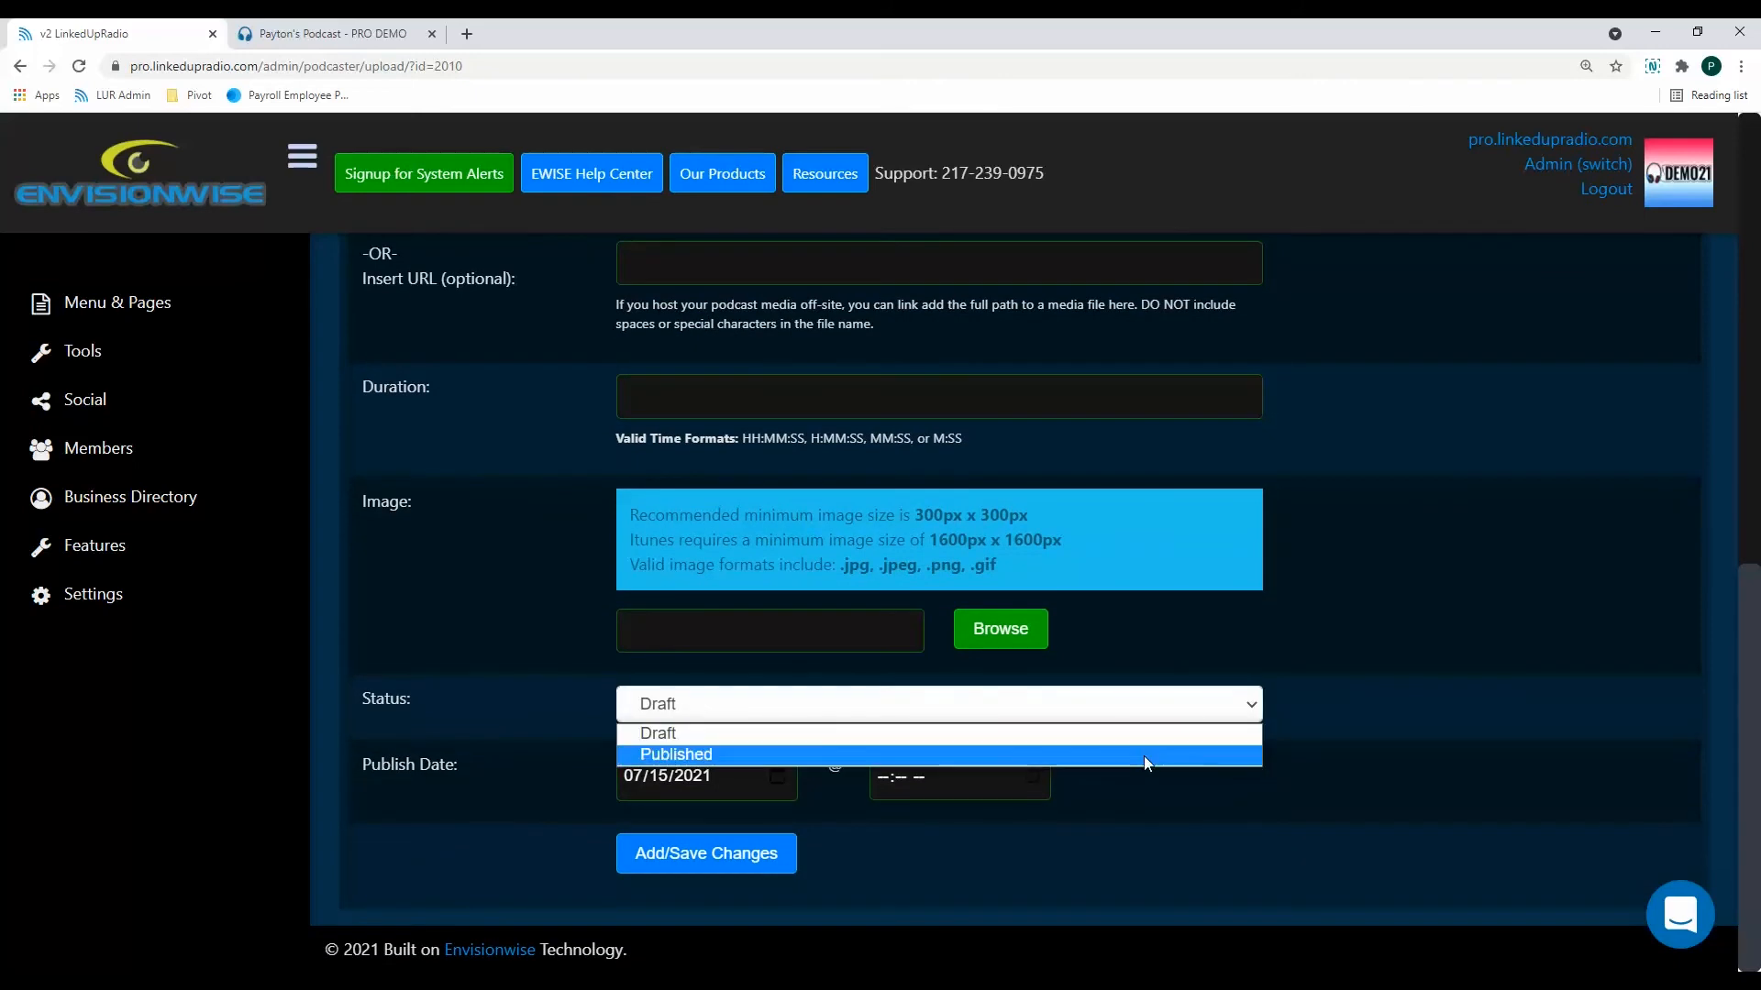
{"action": "left_click", "coordinate": [1283, 659]}
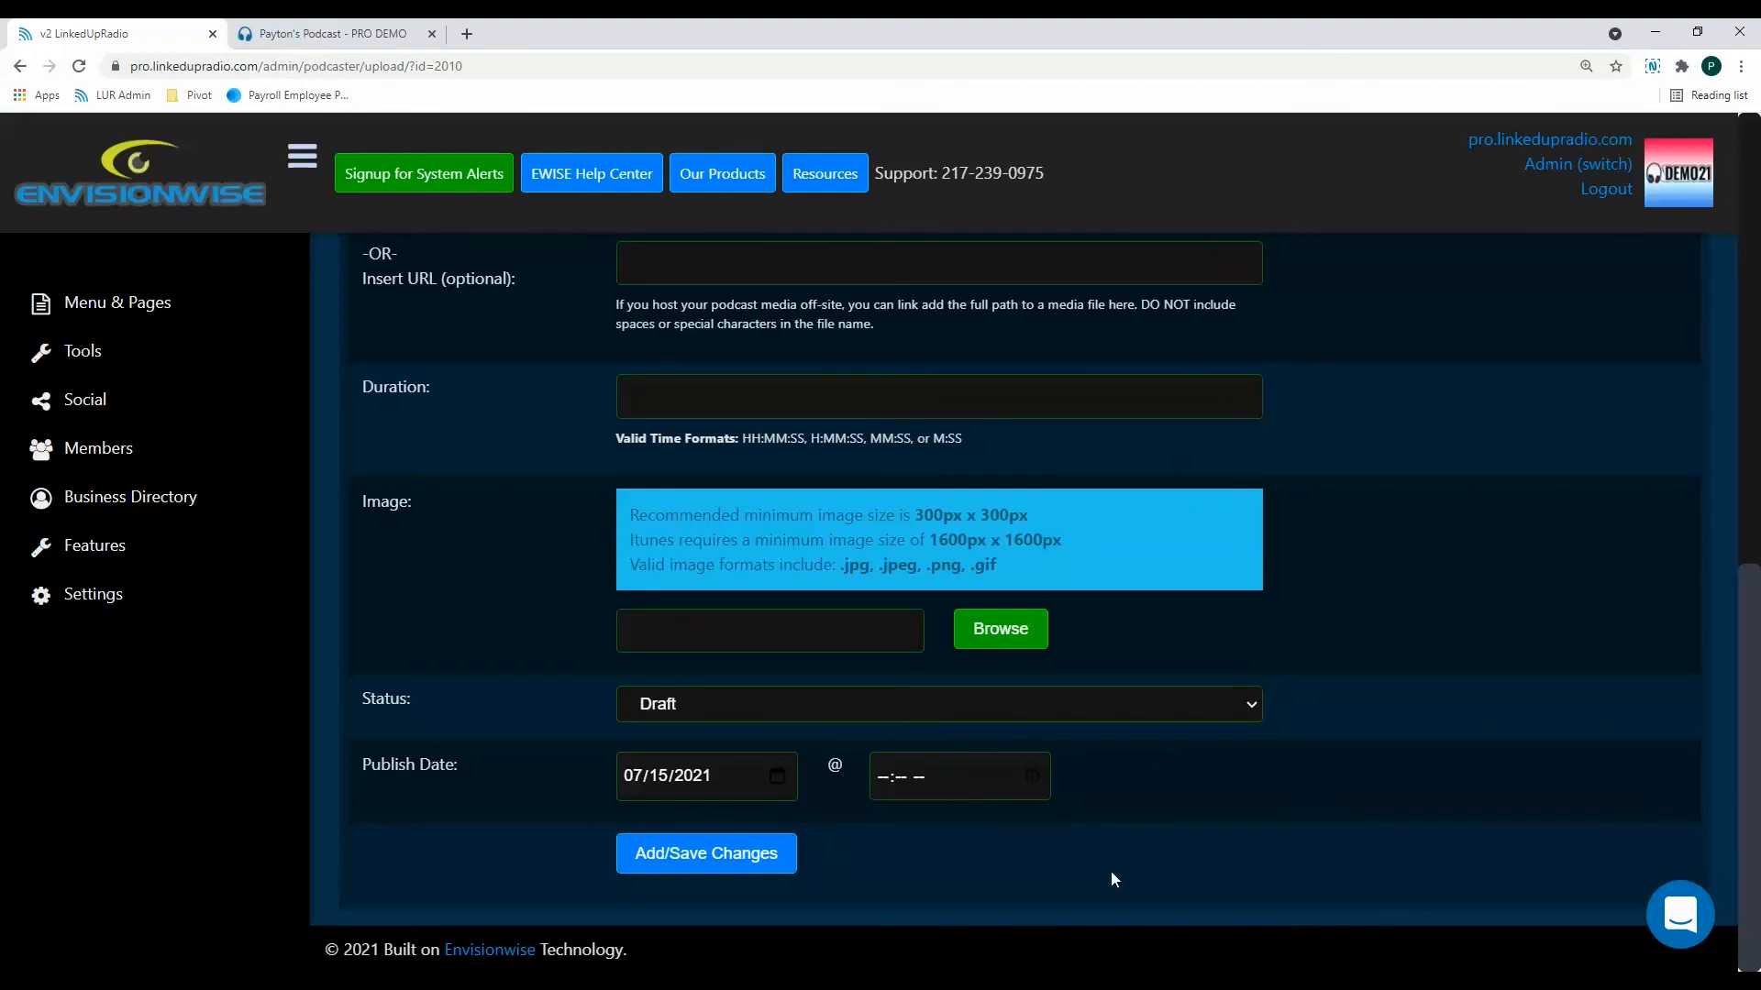
Save the new audio episode and go back to the podcast's episode list
{"action": "left_click", "coordinate": [765, 858]}
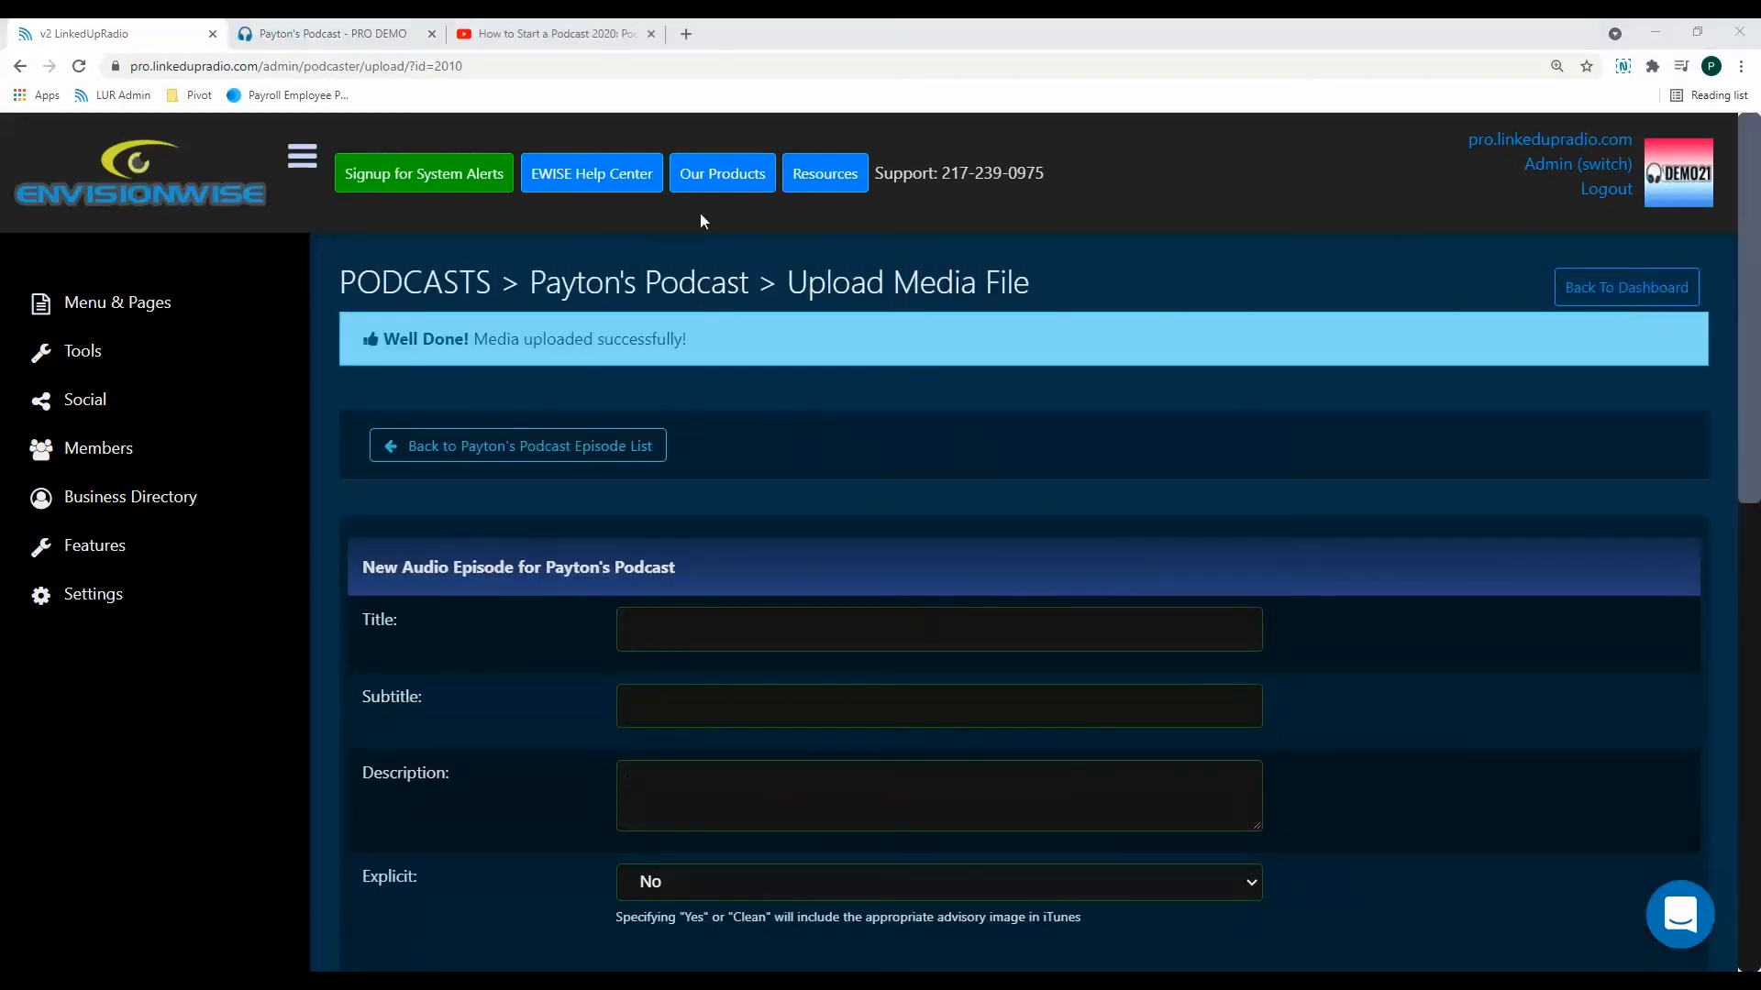
{"action": "left_click", "coordinate": [589, 446]}
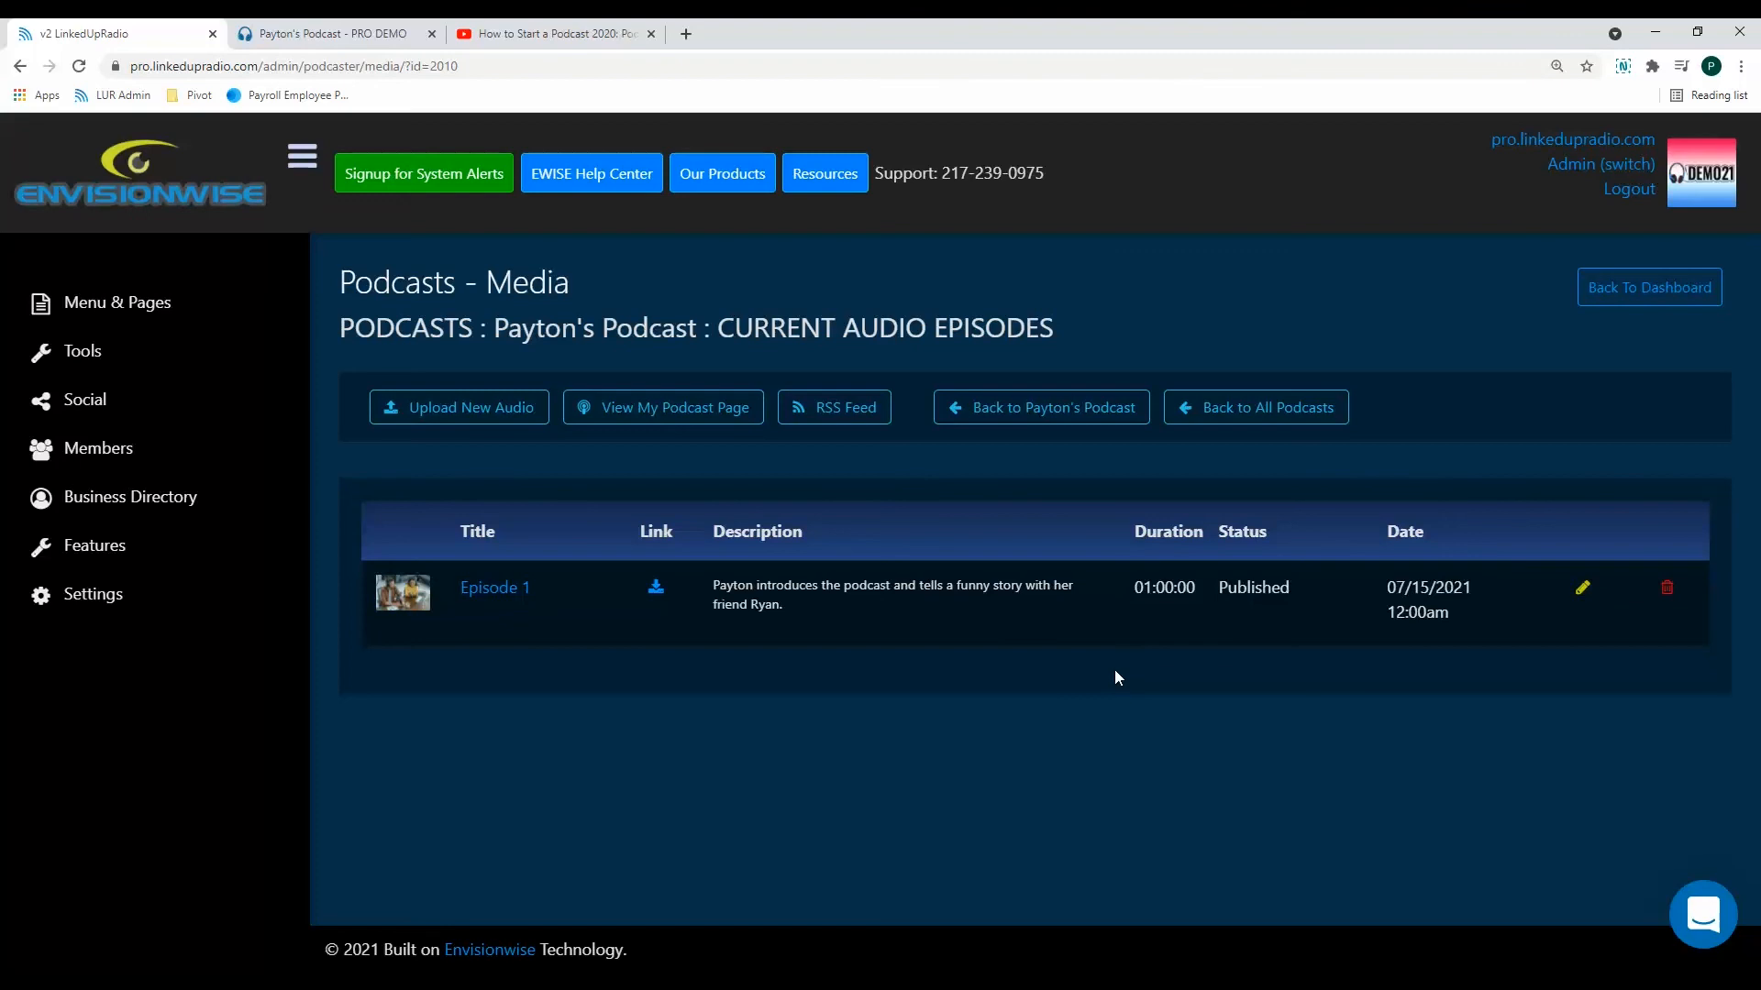
Open the station's public website and view Episode 1 on the new podcast's page
{"action": "left_click", "coordinate": [1506, 145]}
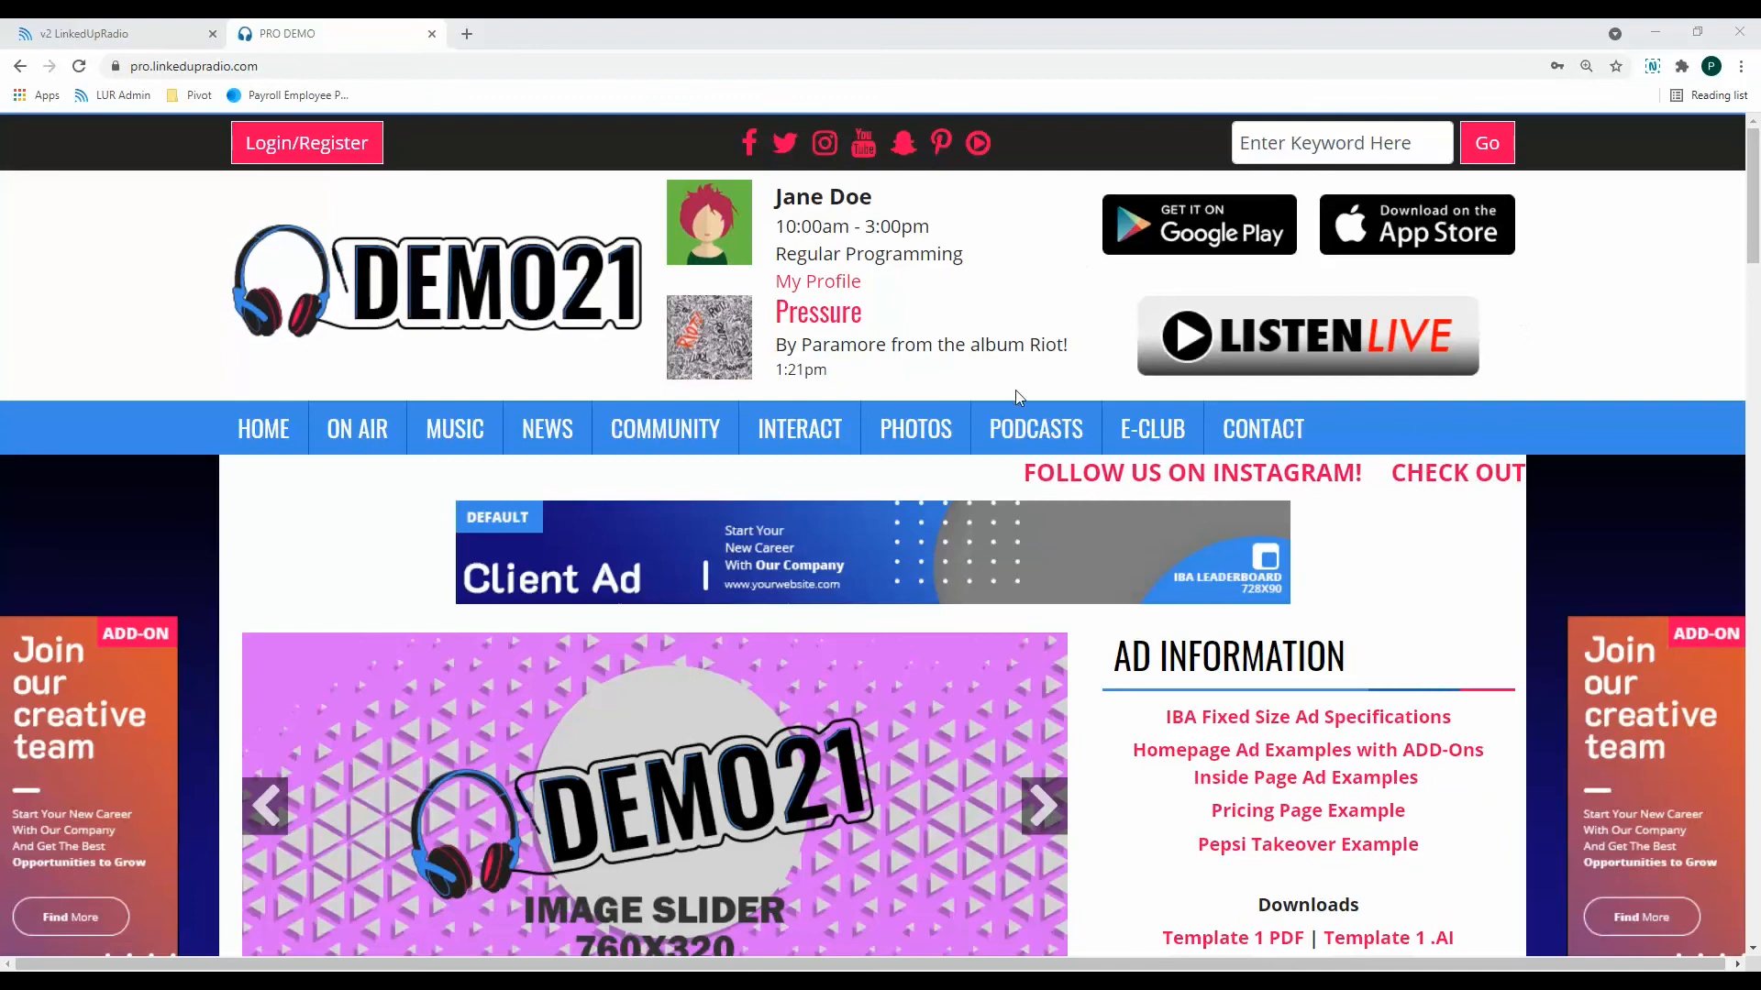
{"action": "mouse_move", "coordinate": [1036, 430]}
{"action": "left_click", "coordinate": [1020, 492]}
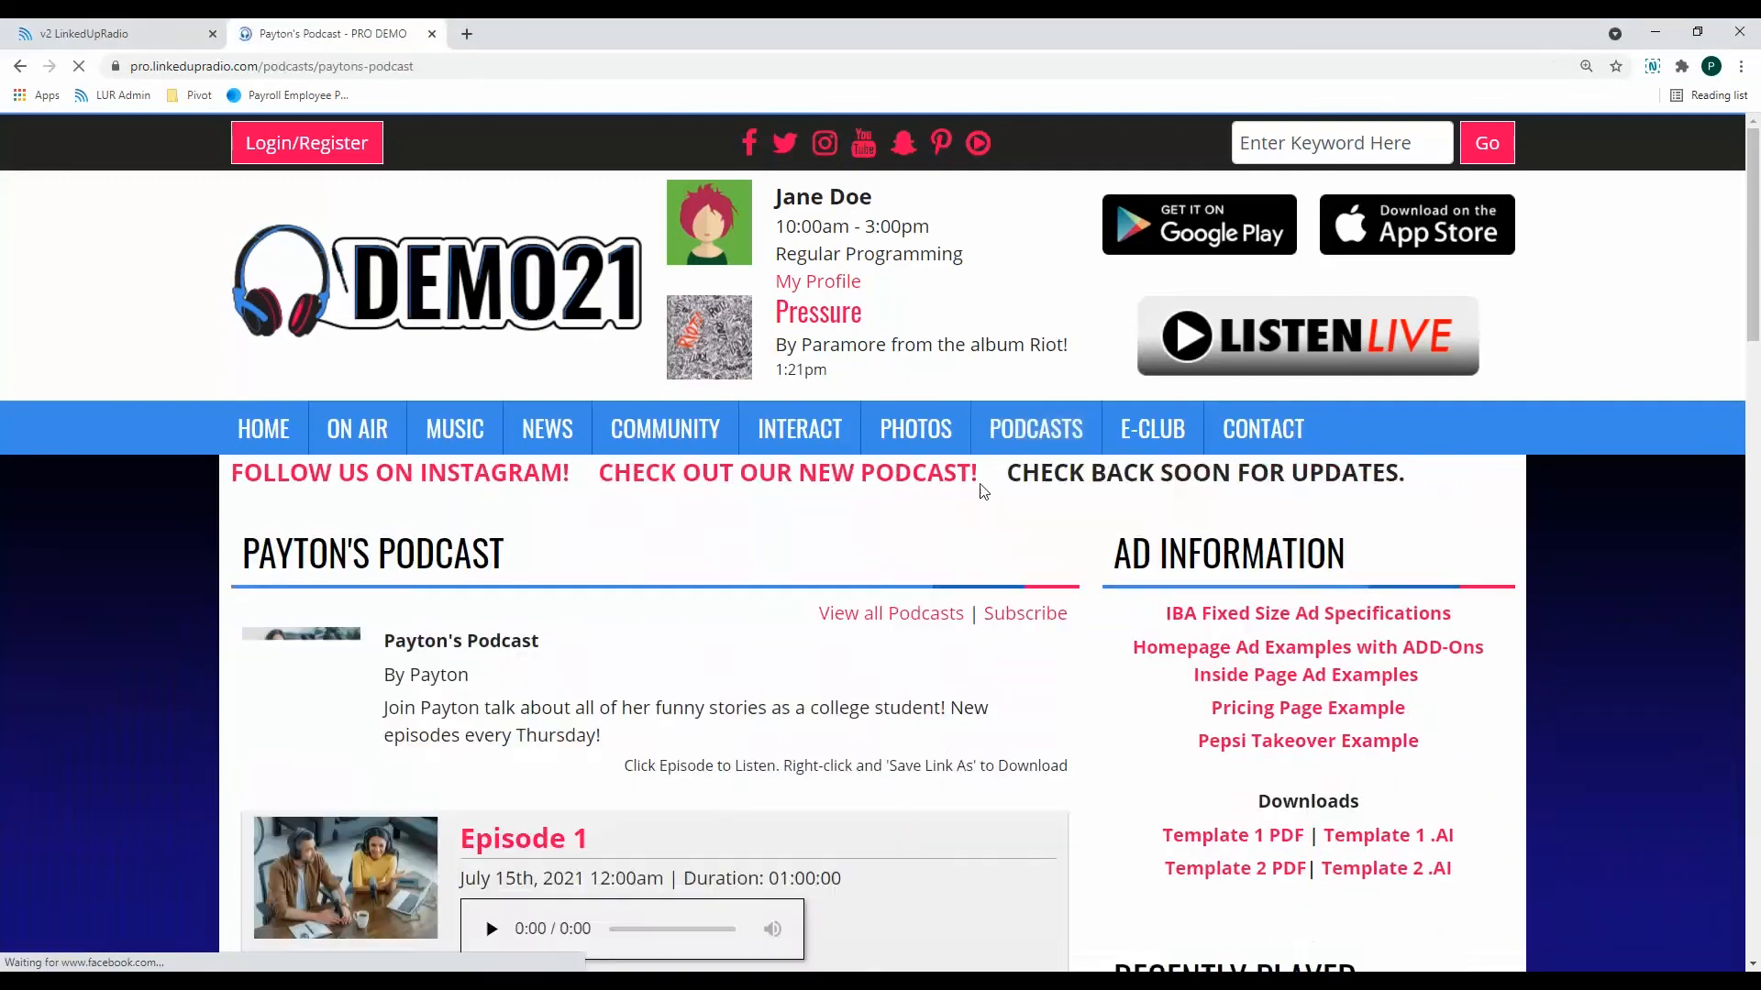
{"action": "scroll", "coordinate": [650, 507], "scroll_direction": "down", "scroll_amount": 2}
{"action": "scroll", "coordinate": [649, 506], "scroll_direction": "down", "scroll_amount": 2}
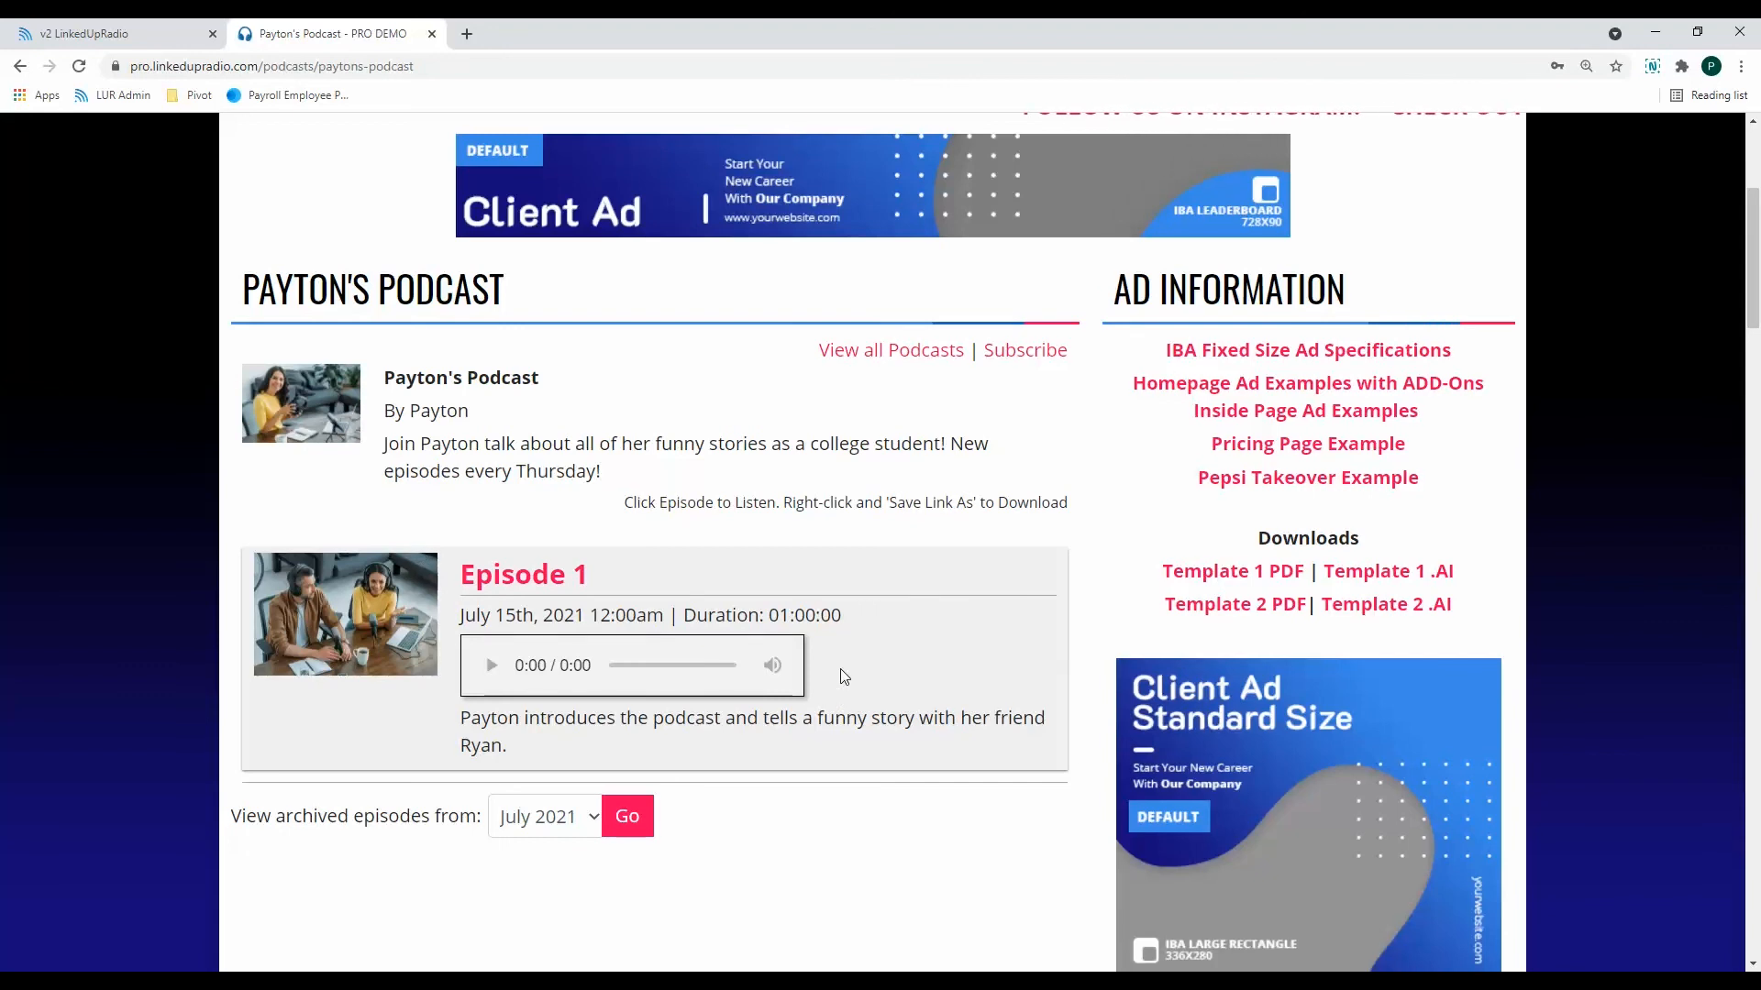
{"action": "scroll", "coordinate": [858, 550], "scroll_direction": "down", "scroll_amount": 4}
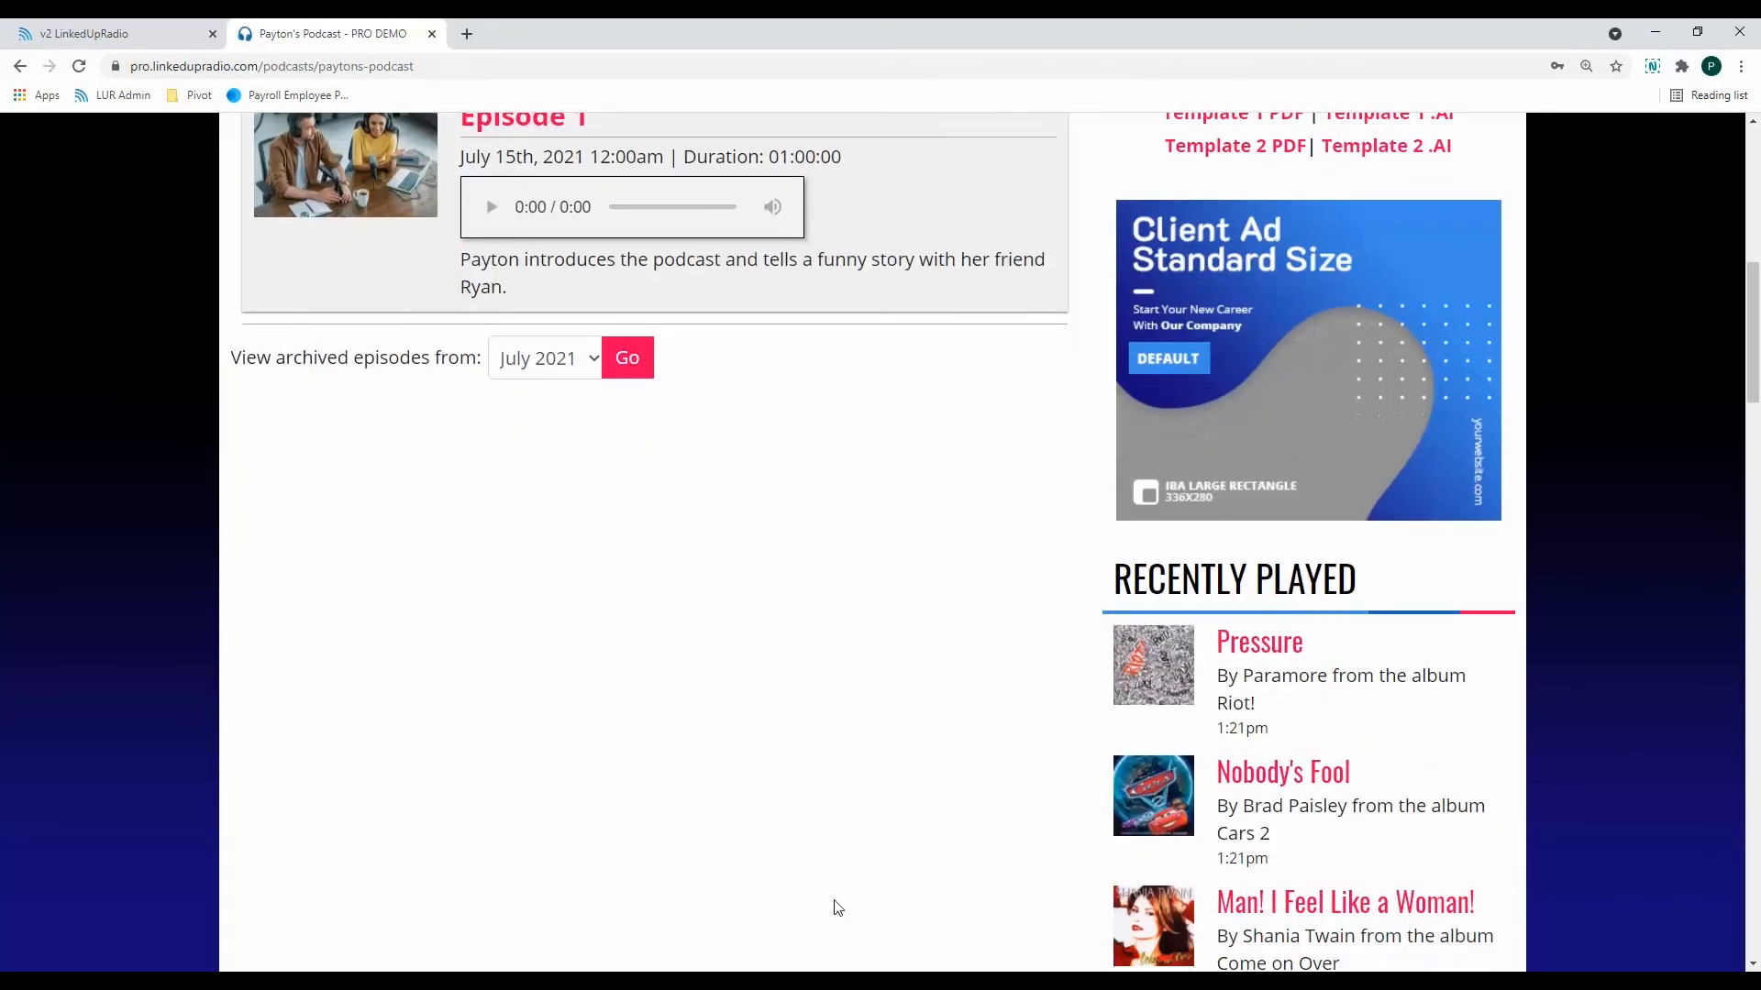
{"action": "scroll", "coordinate": [829, 680], "scroll_direction": "up", "scroll_amount": 3}
{"action": "scroll", "coordinate": [952, 596], "scroll_direction": "up", "scroll_amount": 4}
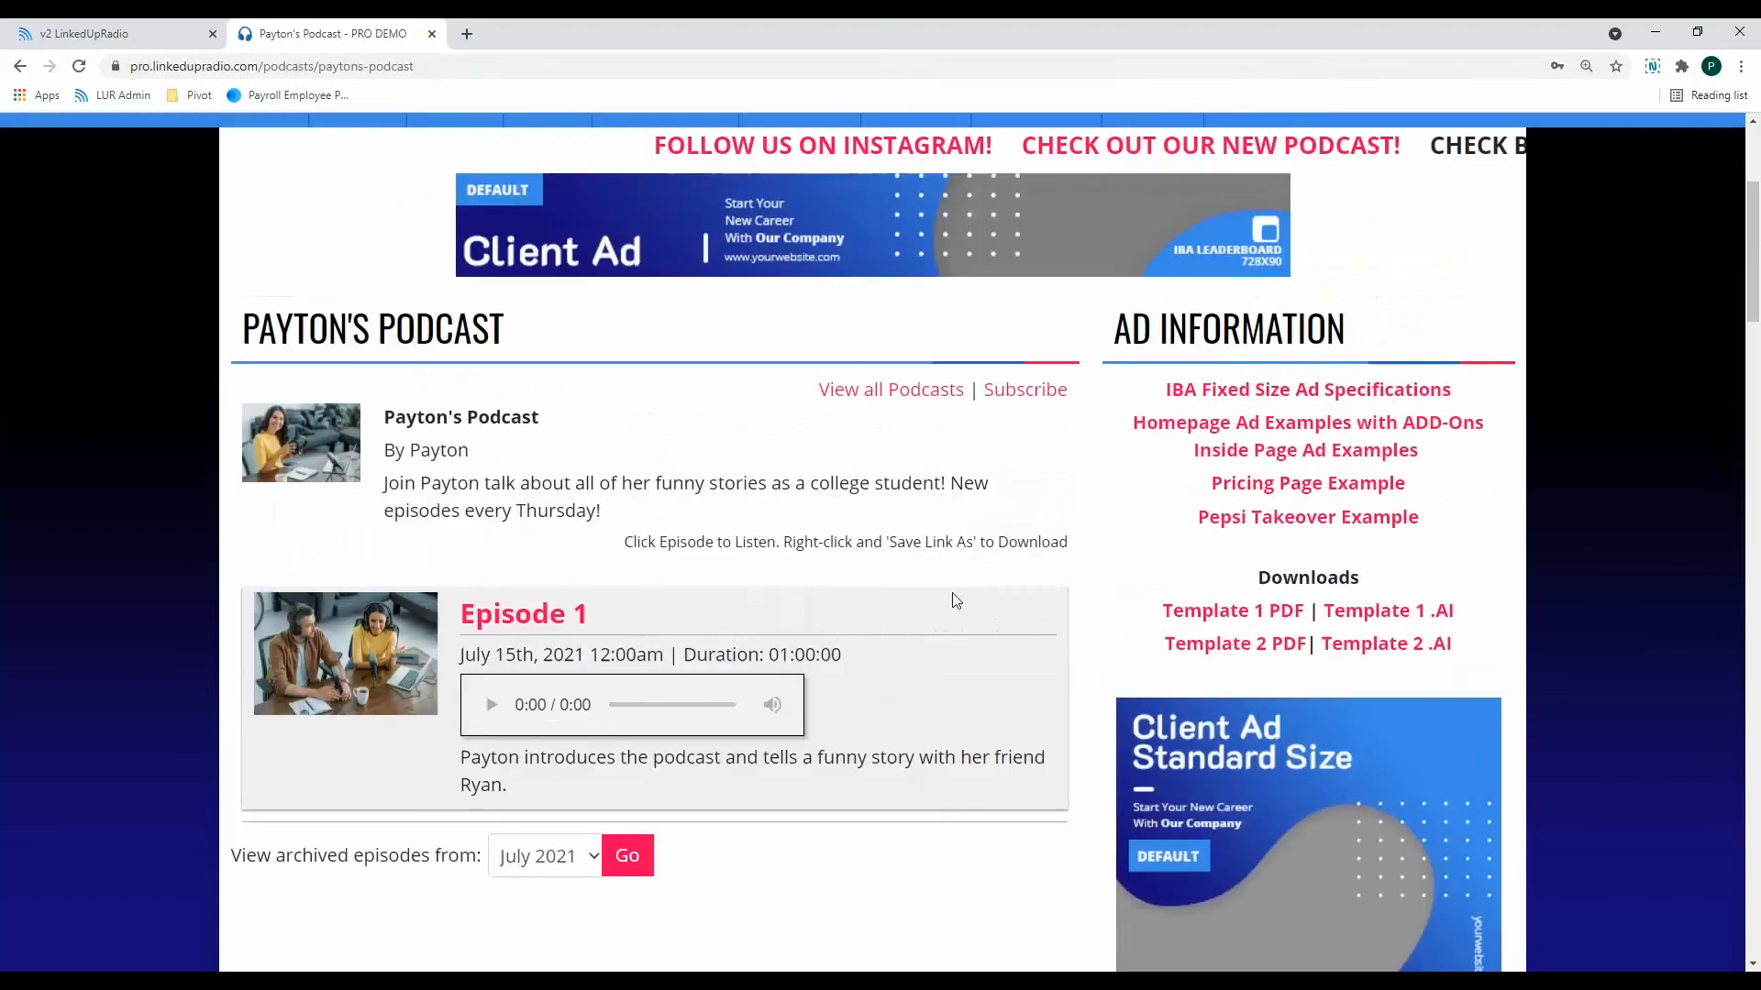
{"action": "scroll", "coordinate": [1007, 546], "scroll_direction": "up", "scroll_amount": 2}
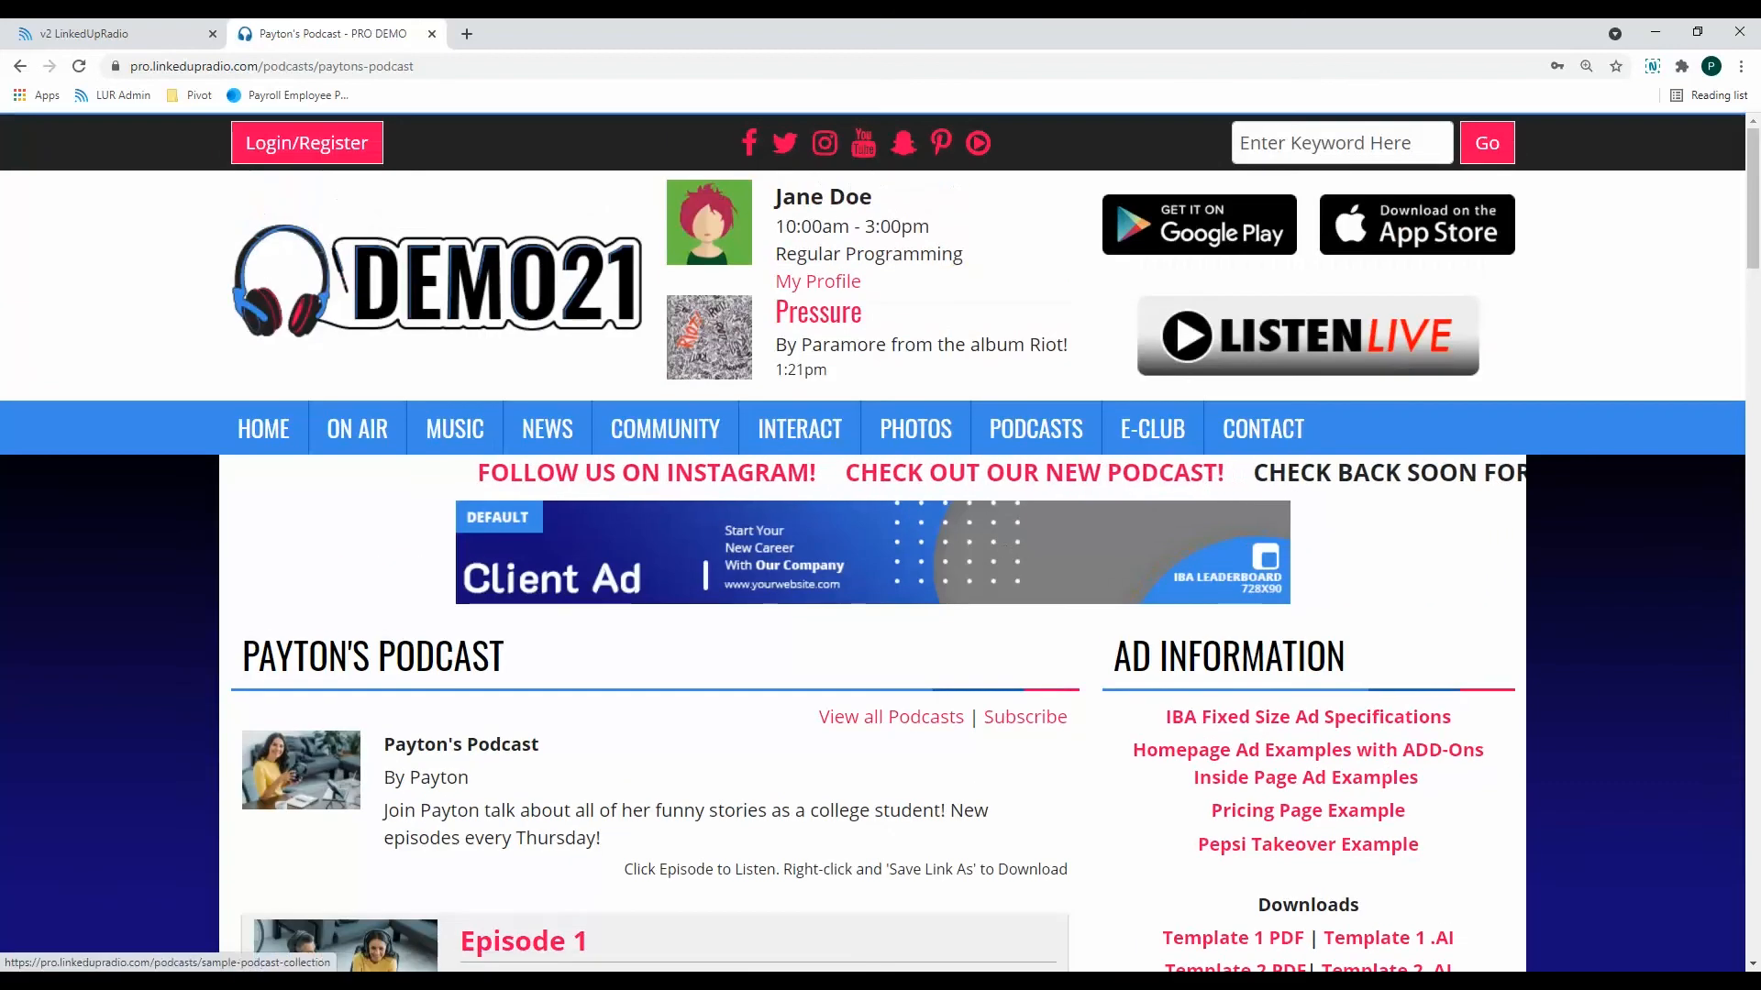
Return to the admin site's list of all podcasts and move the new podcast below Sample Podcast 1
{"action": "left_click", "coordinate": [92, 33]}
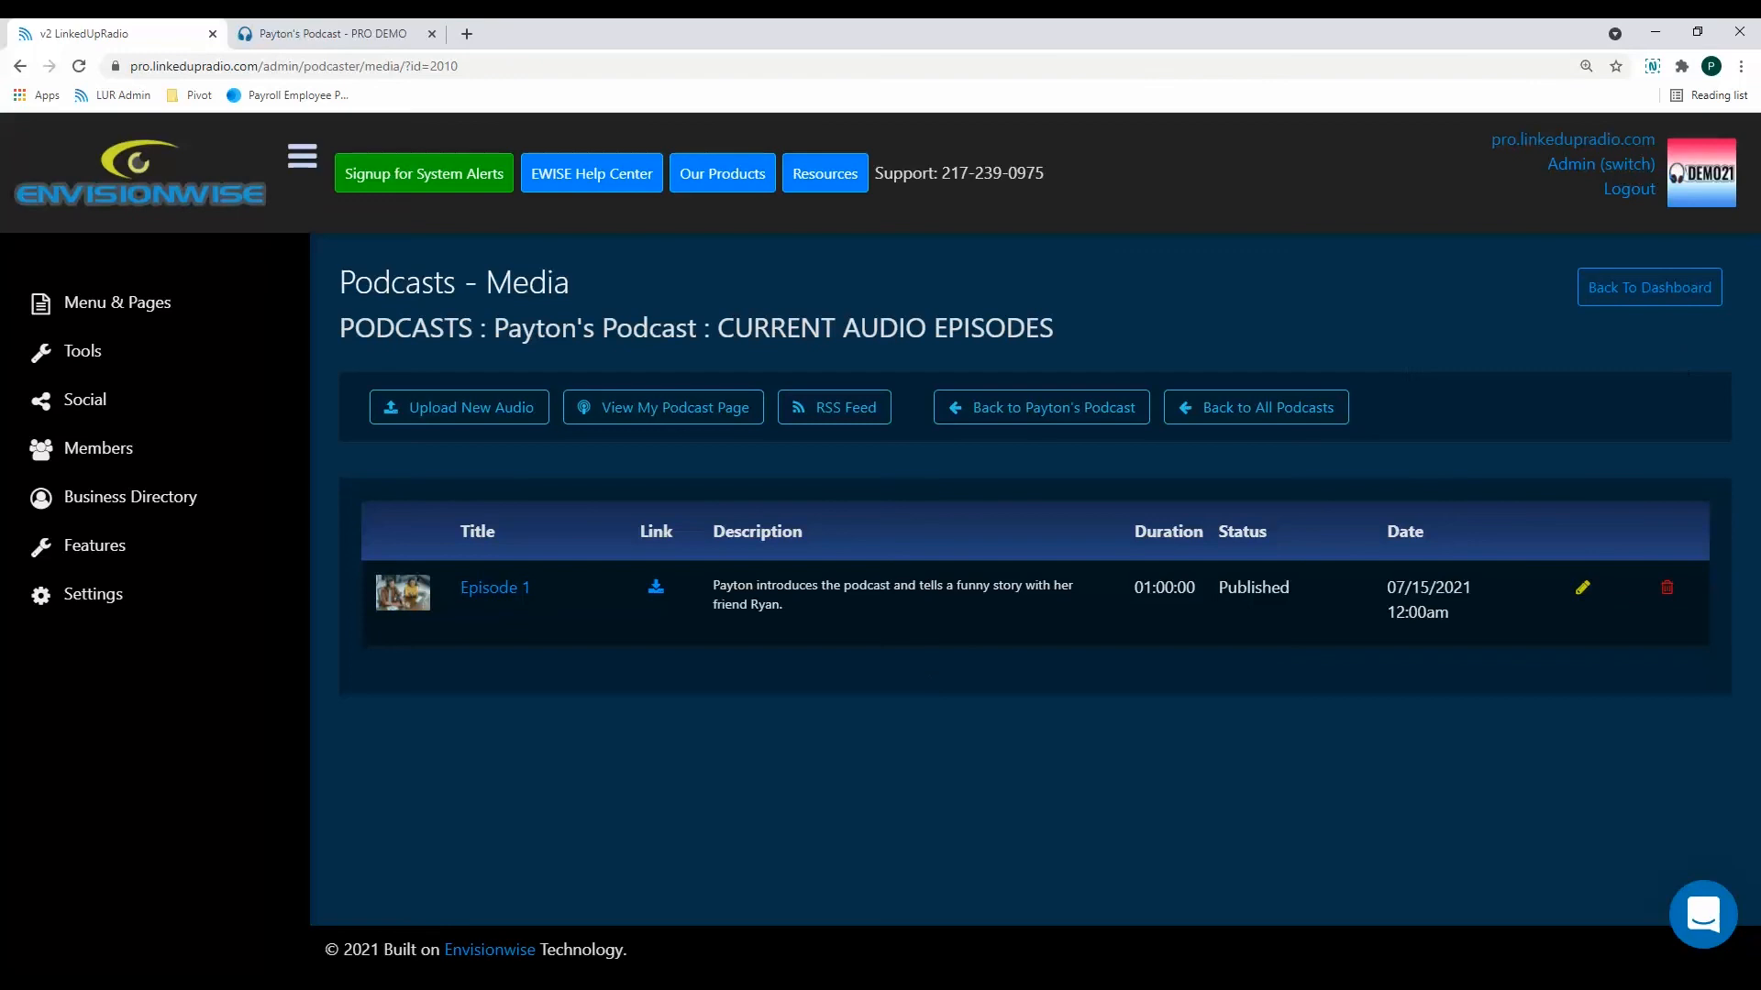
{"action": "left_click", "coordinate": [1311, 413]}
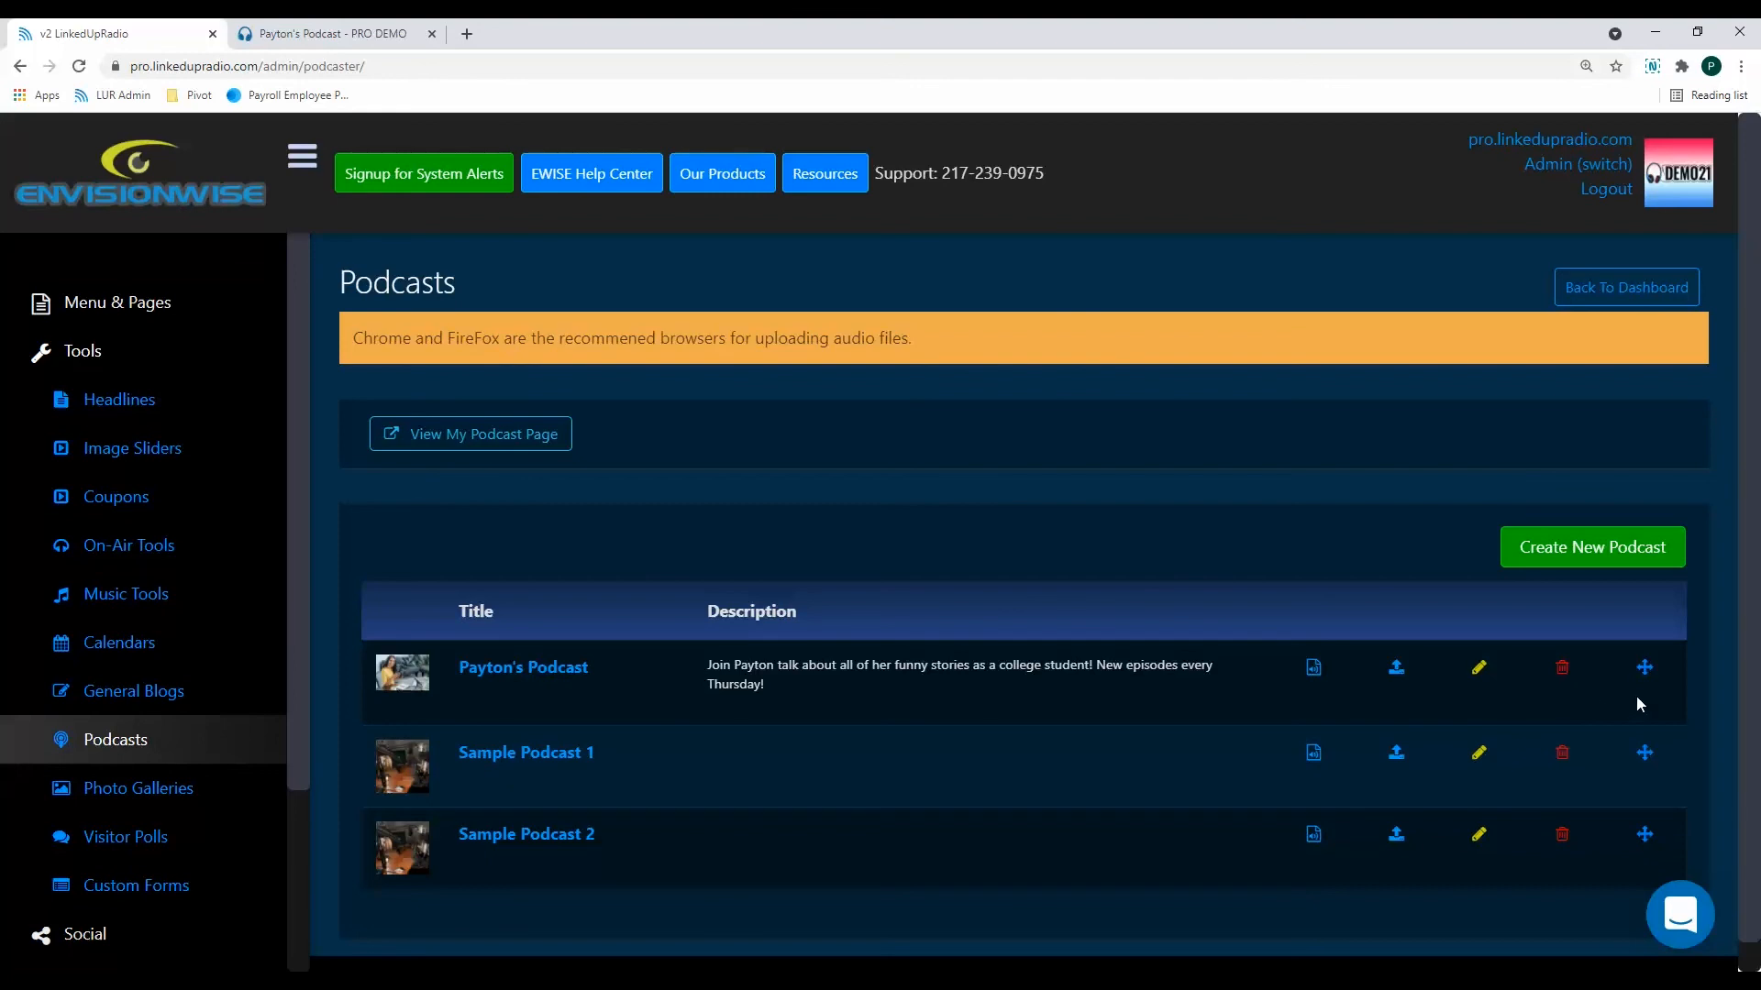
{"action": "left_click_drag", "start_coordinate": [1648, 672], "coordinate": [1665, 784]}
{"action": "scroll", "coordinate": [1187, 759], "scroll_direction": "down", "scroll_amount": 2}
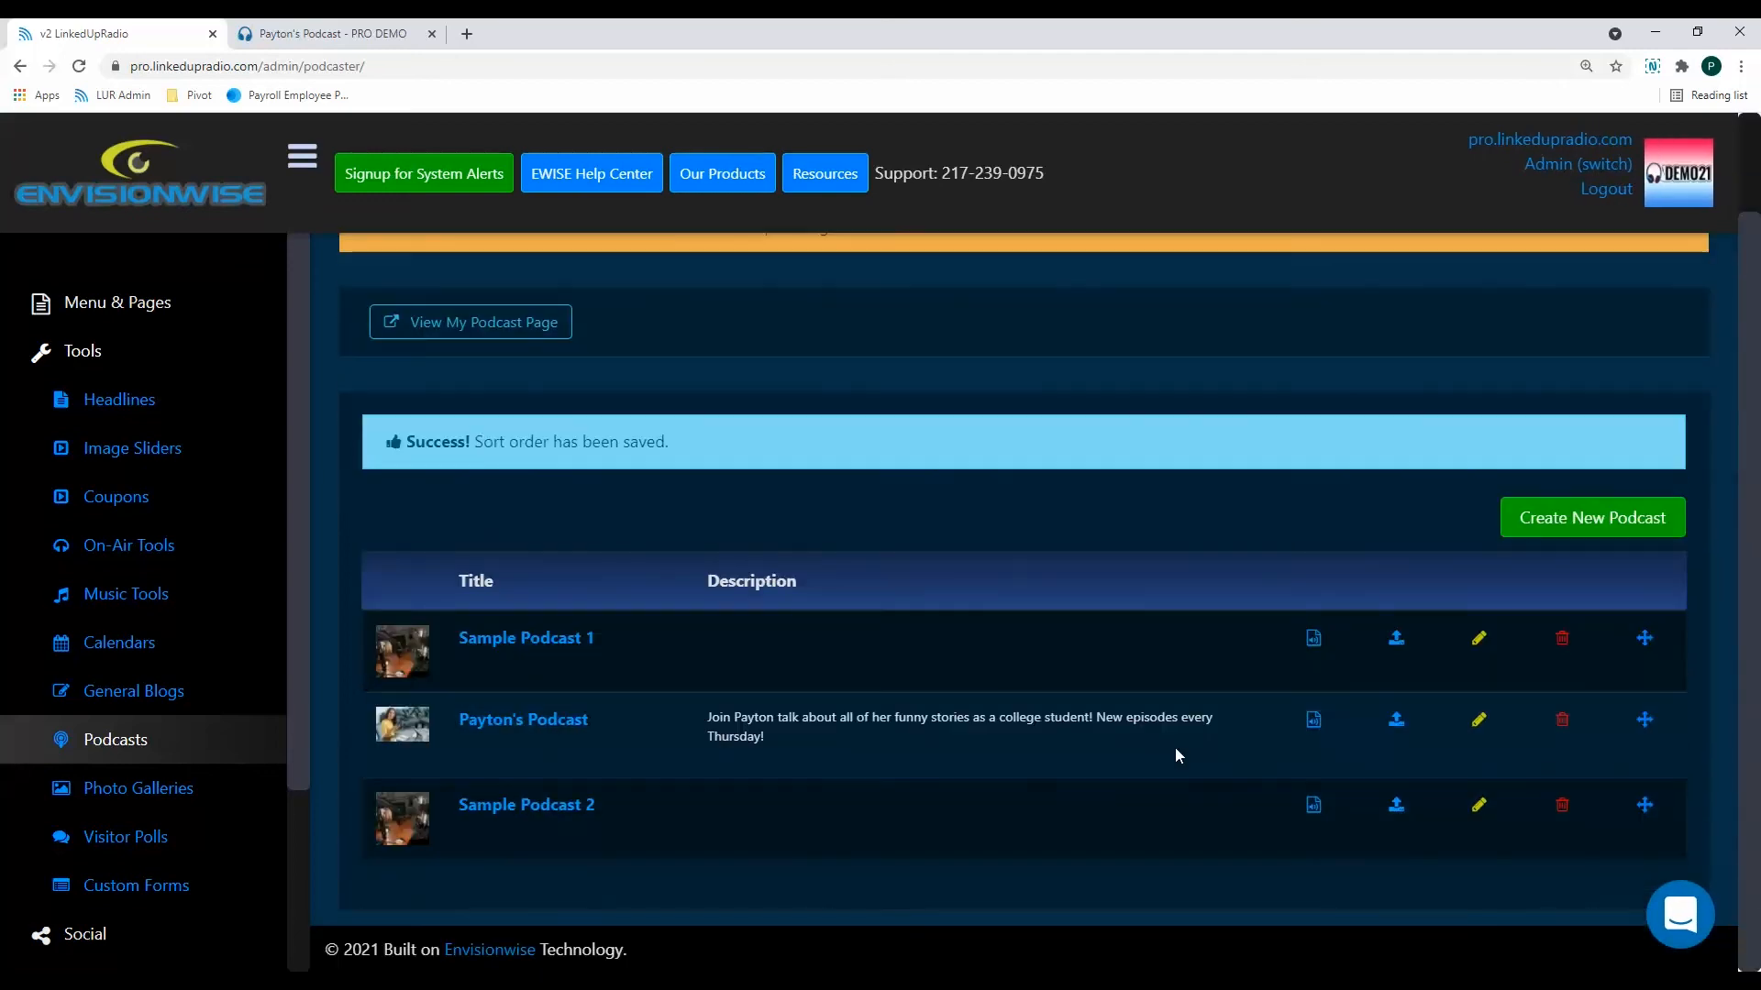
Reload the podcast page on the public website and check the order of the podcasts in the site navigation
{"action": "left_click", "coordinate": [330, 33]}
{"action": "right_click", "coordinate": [1018, 261]}
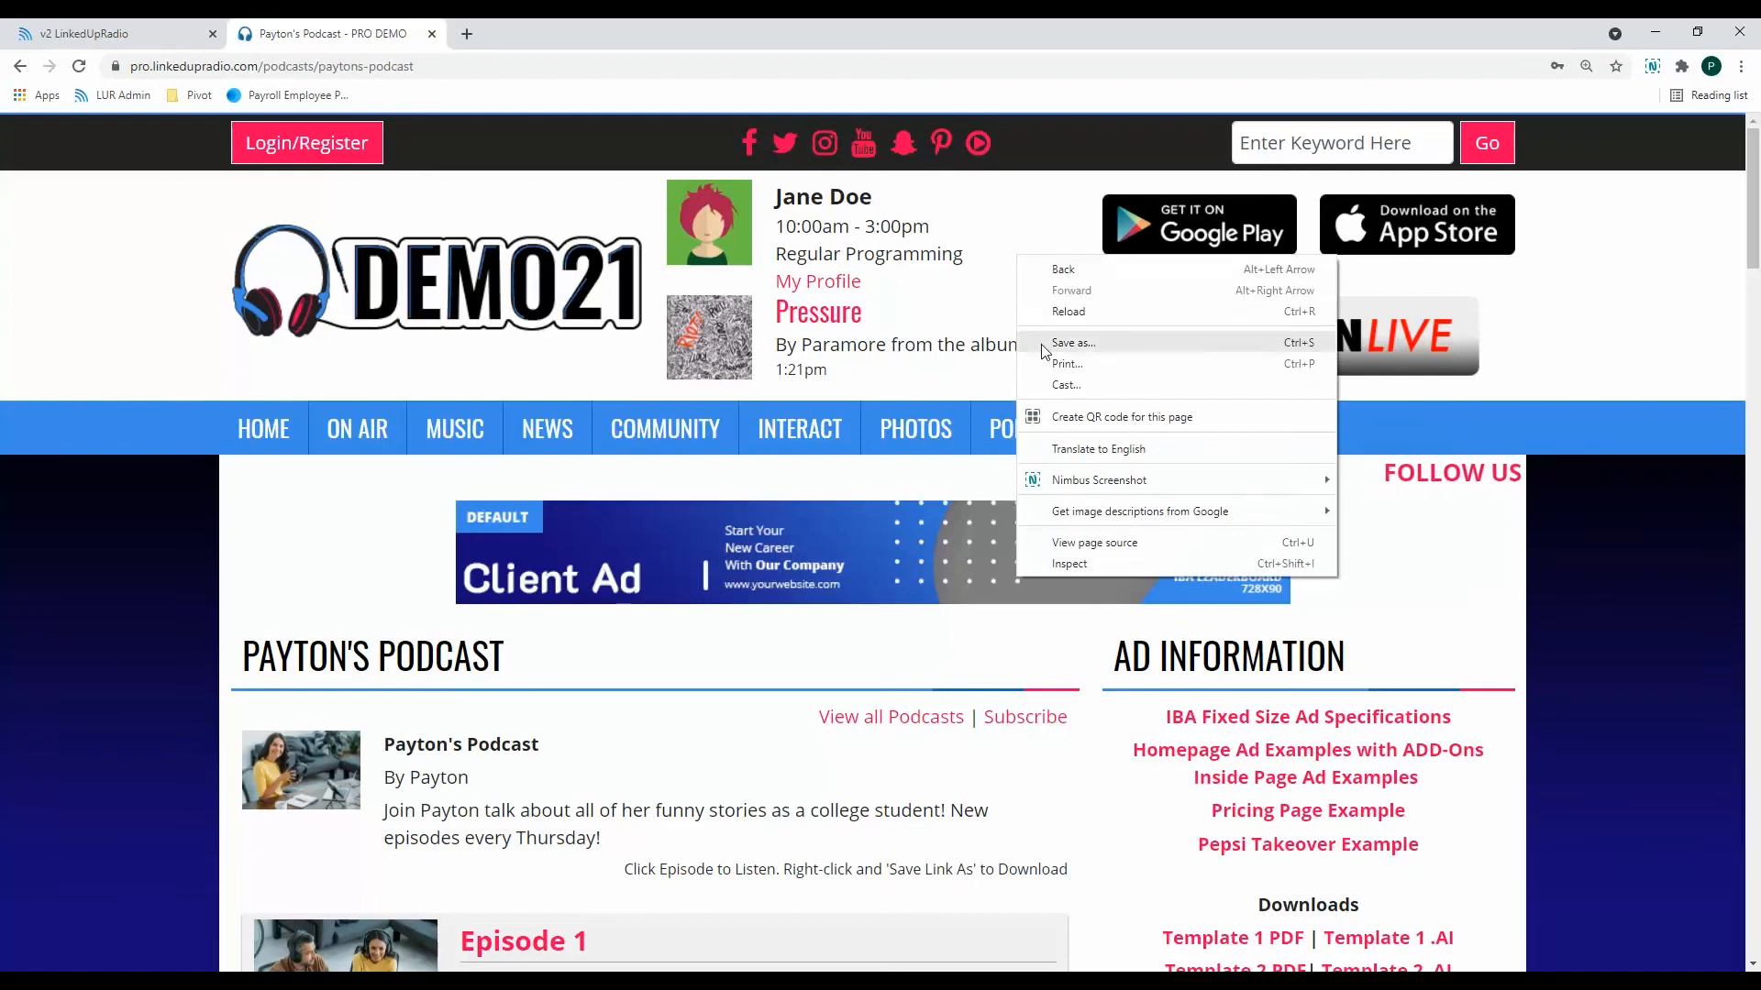
{"action": "left_click", "coordinate": [1046, 312]}
{"action": "mouse_move", "coordinate": [1035, 424]}
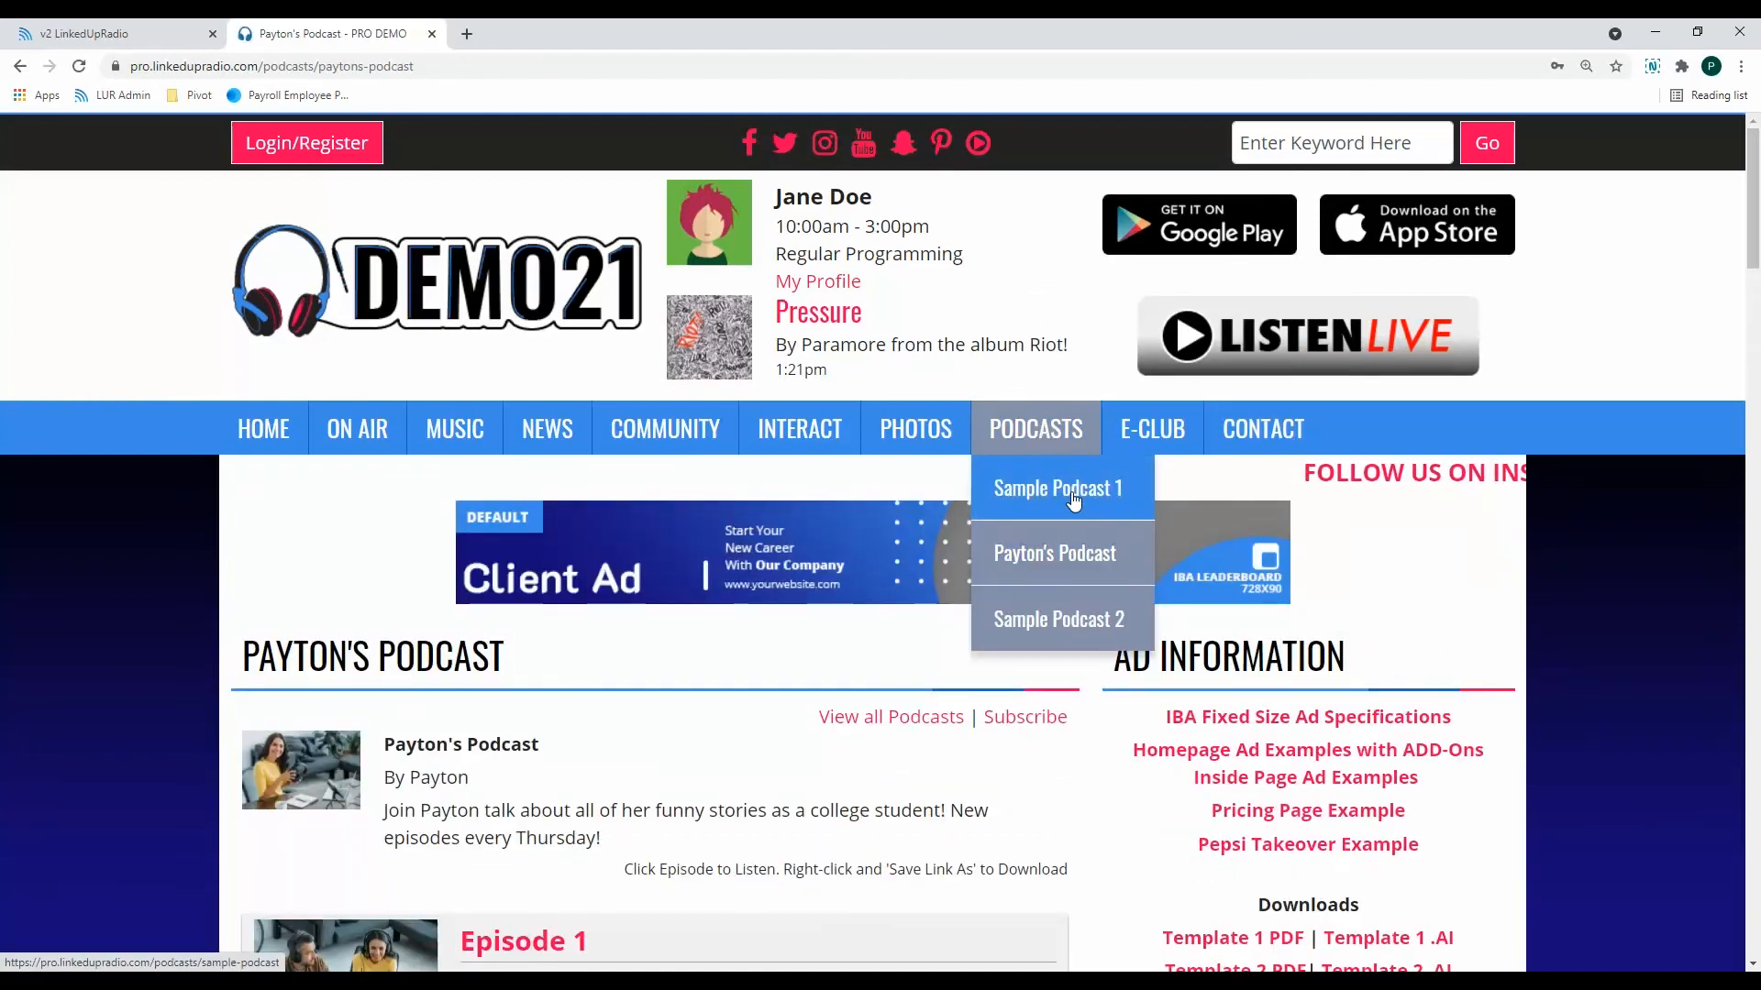
Return to the admin site's podcast list and open the support chat
{"action": "left_click", "coordinate": [131, 37]}
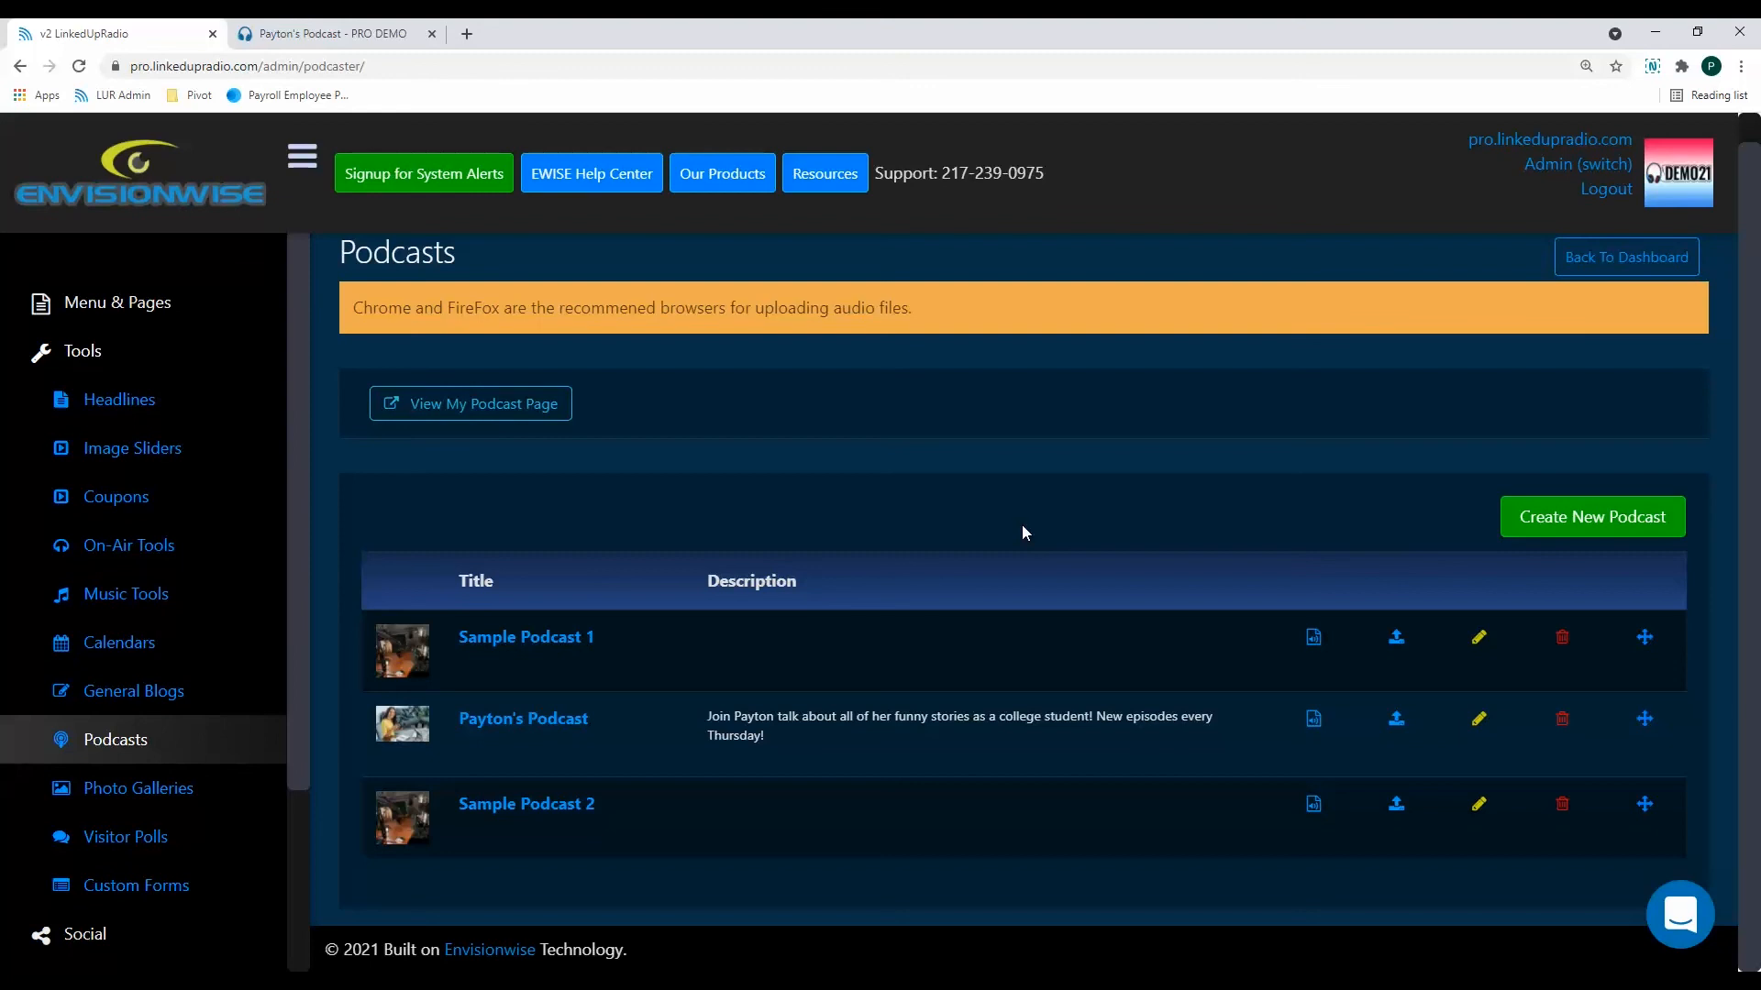
{"action": "left_click", "coordinate": [1660, 907]}
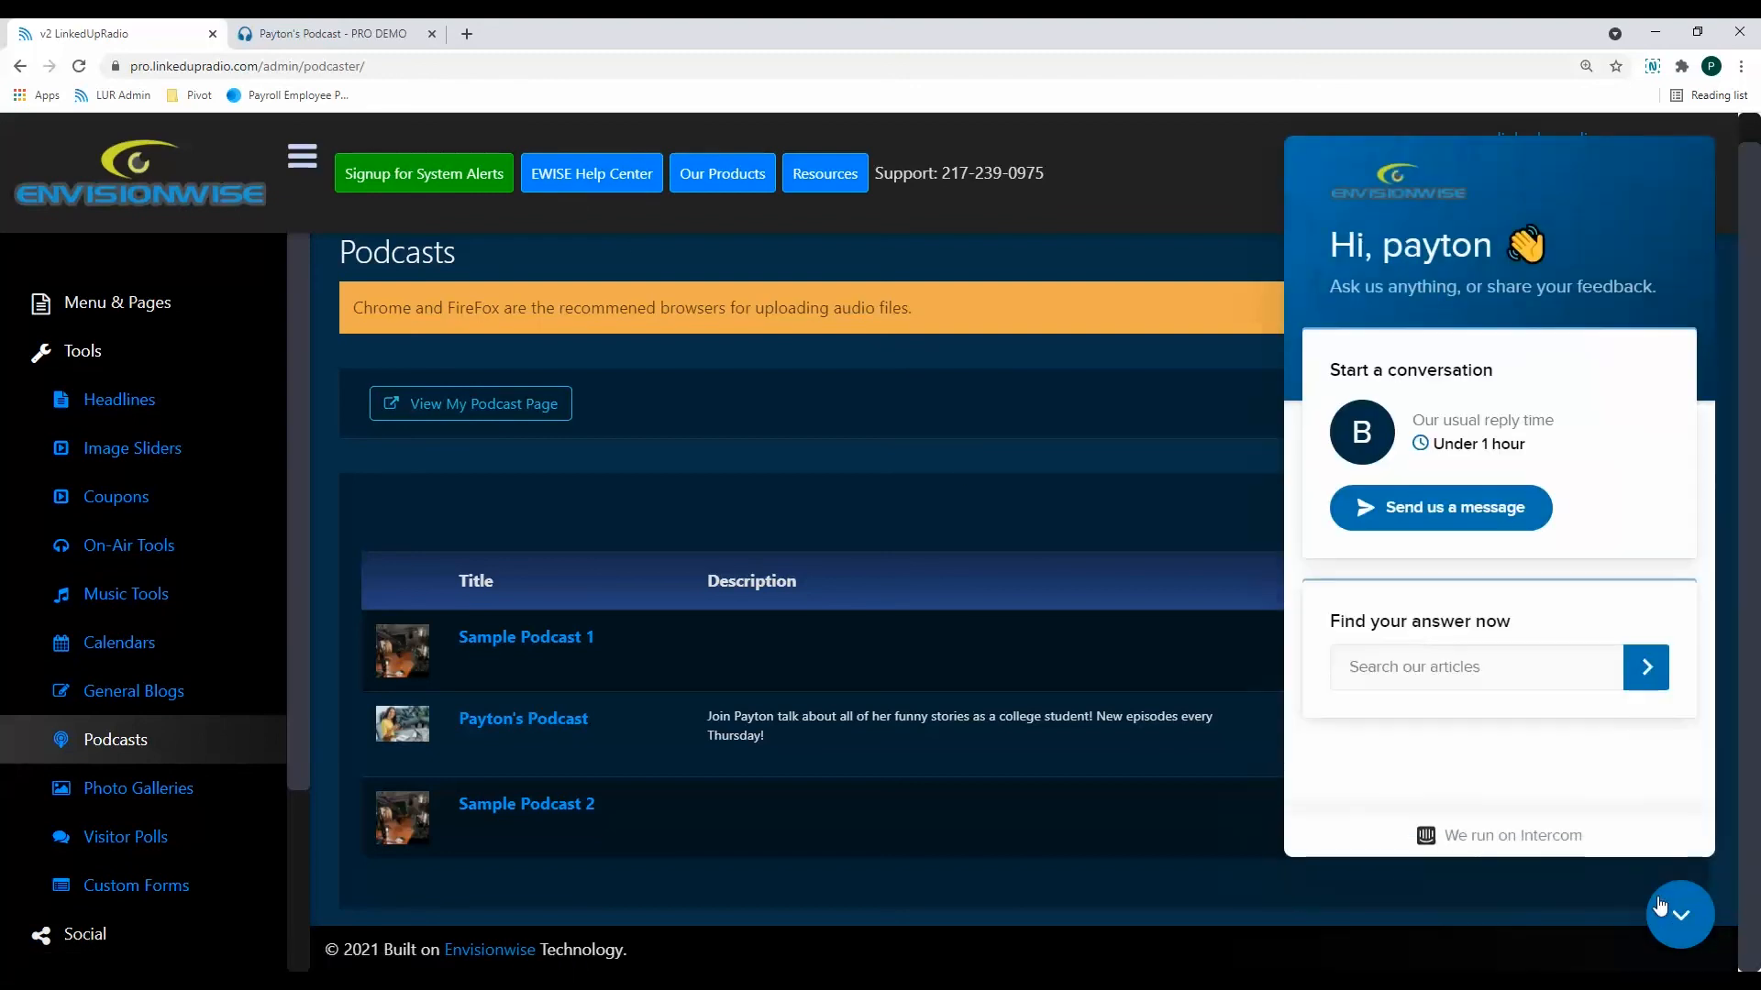